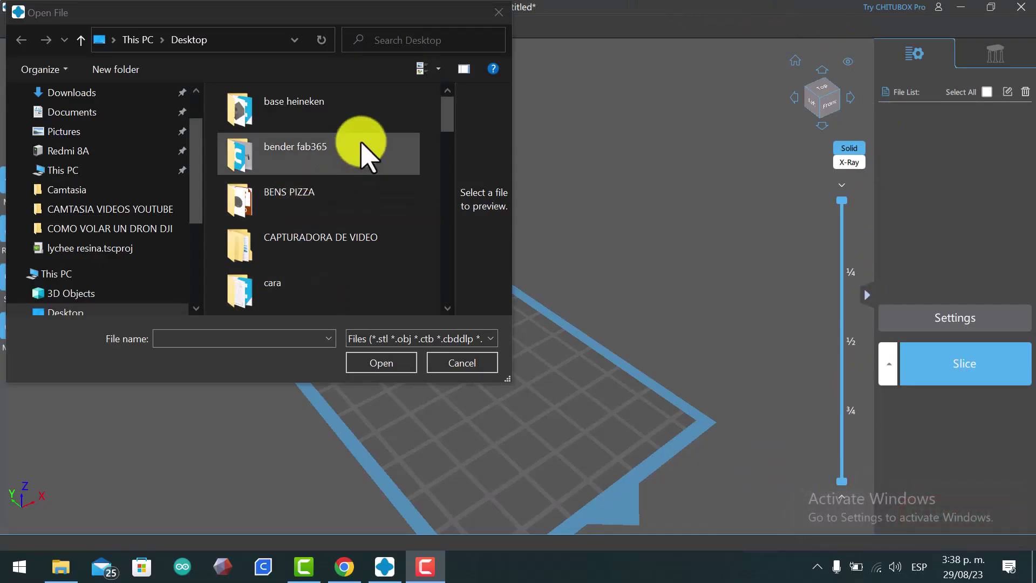
Open the MAX SUP PAC A (1) model file from the Downloads folder.
click(108, 93)
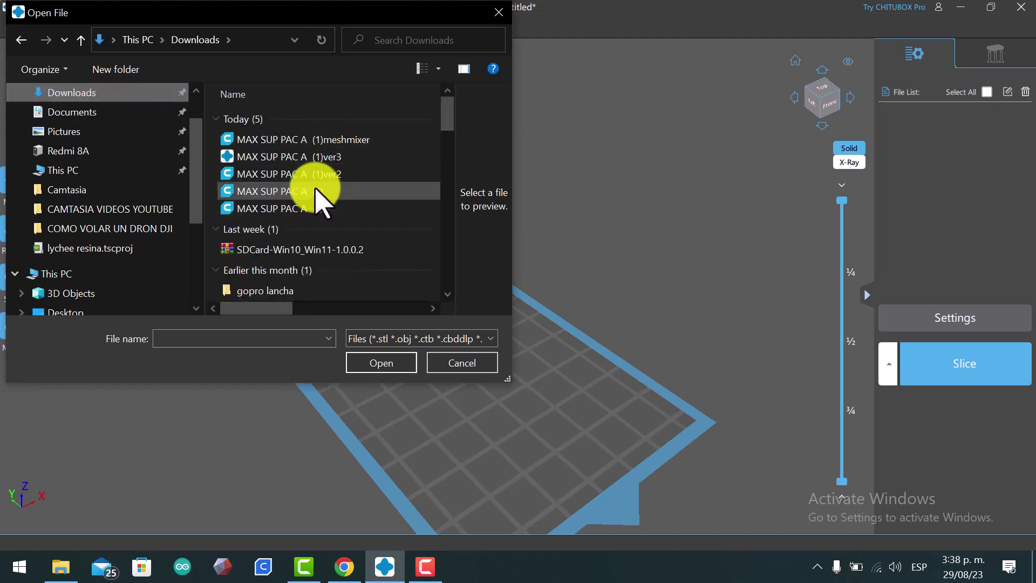
click(318, 192)
click(387, 367)
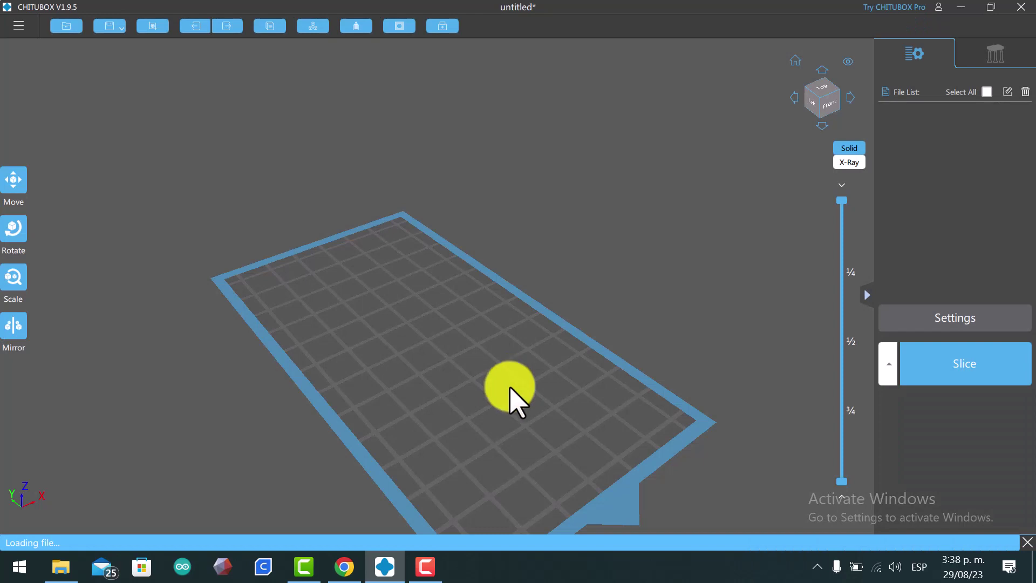
Orbit around the loaded dental arch and bring up the Support panel.
mouse_move(462, 377)
mouse_down()
mouse_move(432, 421)
mouse_move(364, 351)
mouse_move(297, 365)
mouse_move(209, 363)
mouse_move(238, 389)
mouse_move(352, 317)
mouse_move(466, 380)
mouse_move(447, 366)
mouse_up()
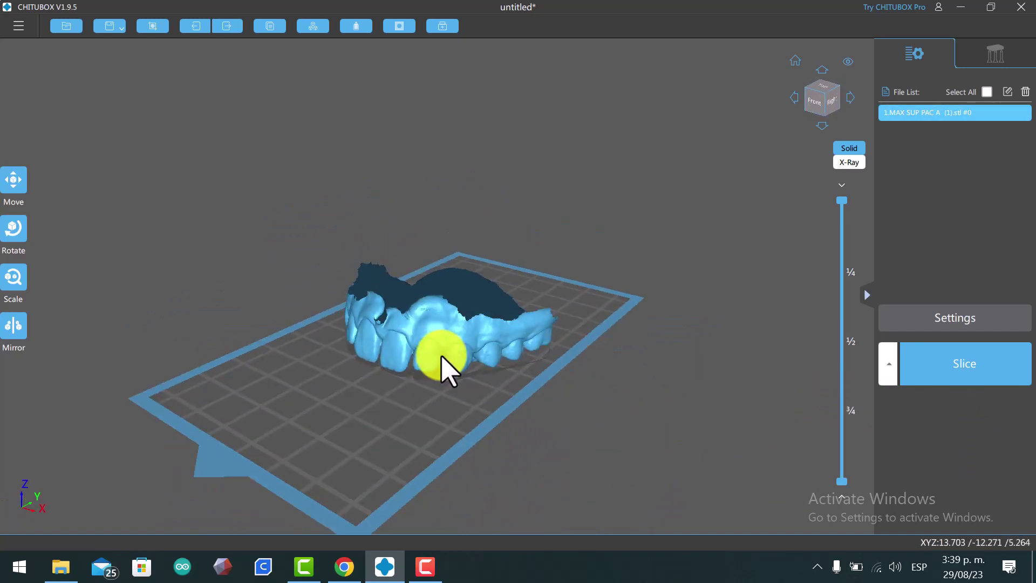
click(996, 54)
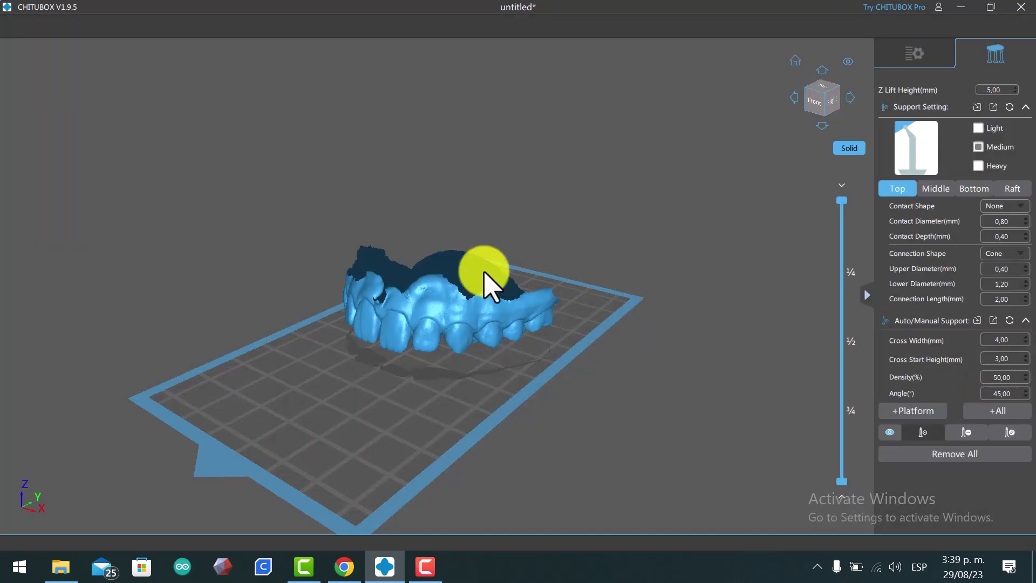
Add Medium supports with a raft base to the whole arch using +All, then inspect them.
mouse_move(486, 278)
mouse_down()
mouse_move(452, 335)
mouse_move(381, 349)
mouse_move(391, 346)
mouse_up()
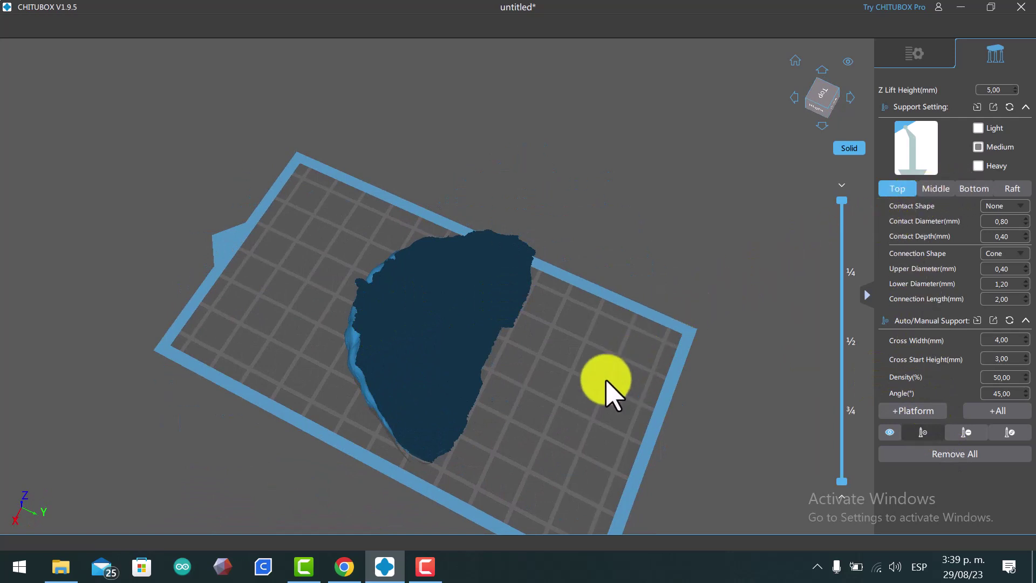
mouse_move(607, 381)
mouse_down()
mouse_move(615, 354)
mouse_move(655, 351)
mouse_up()
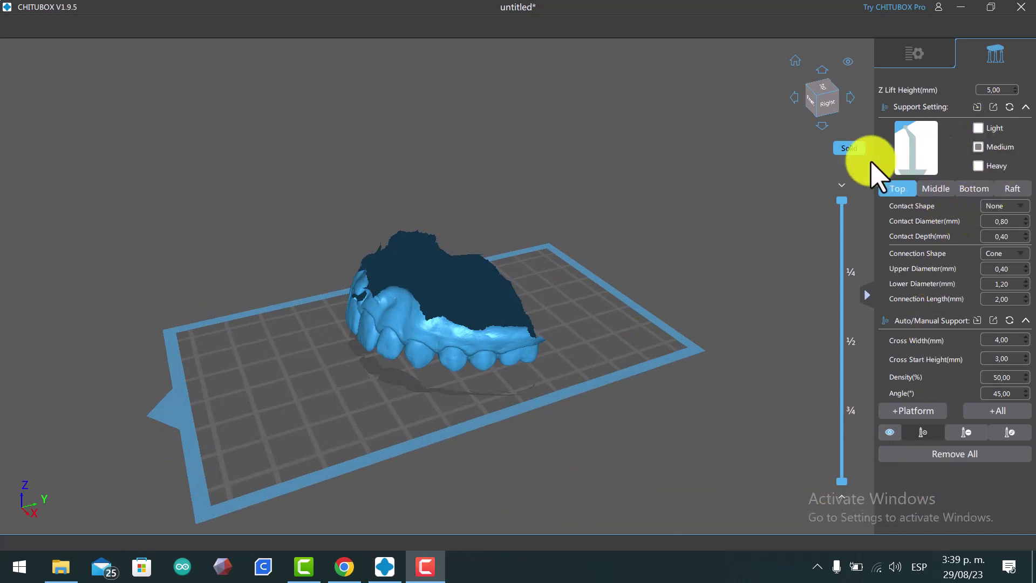
click(1004, 412)
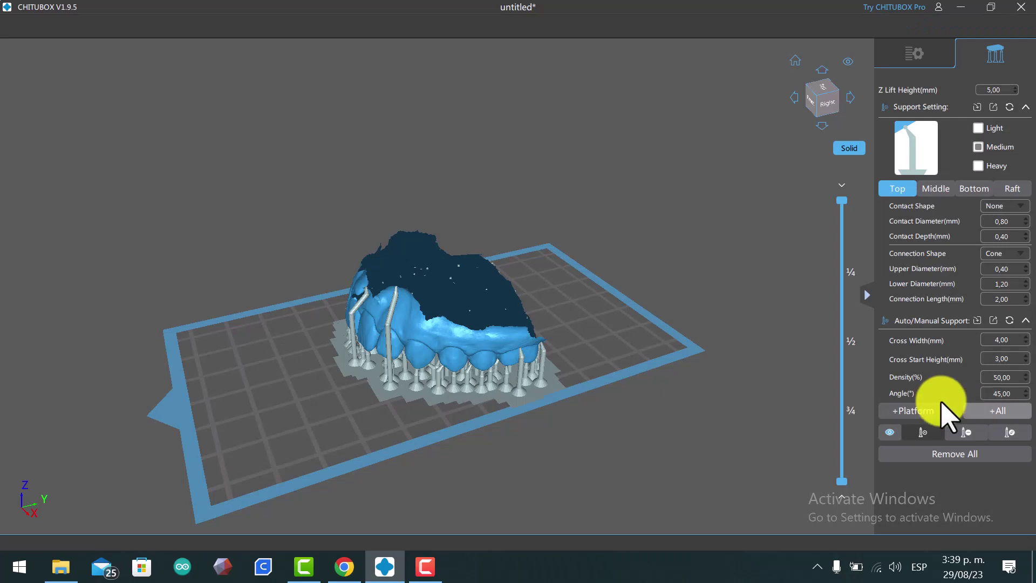
mouse_move(597, 365)
mouse_down()
mouse_move(507, 362)
mouse_move(470, 336)
mouse_move(370, 347)
mouse_move(338, 366)
mouse_move(461, 380)
mouse_move(393, 342)
mouse_move(409, 371)
mouse_move(416, 332)
mouse_move(430, 371)
mouse_move(606, 347)
mouse_move(646, 287)
mouse_move(643, 249)
mouse_move(594, 250)
mouse_move(569, 273)
mouse_move(562, 301)
mouse_move(681, 359)
mouse_move(526, 346)
mouse_move(578, 359)
mouse_move(650, 352)
mouse_move(649, 337)
mouse_move(955, 77)
mouse_up()
scroll(417, 343, up, 2)
scroll(416, 342, up, 3)
scroll(489, 367, up, 3)
scroll(489, 362, down, 3)
scroll(644, 249, up, 3)
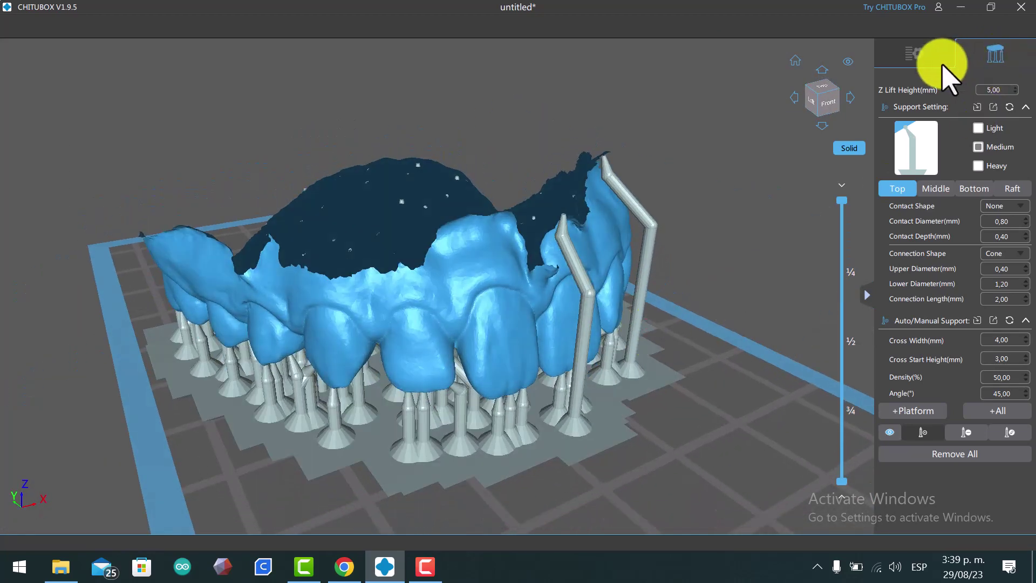
From the file list tools, shift the dental arch 1.55 mm along Y.
click(912, 65)
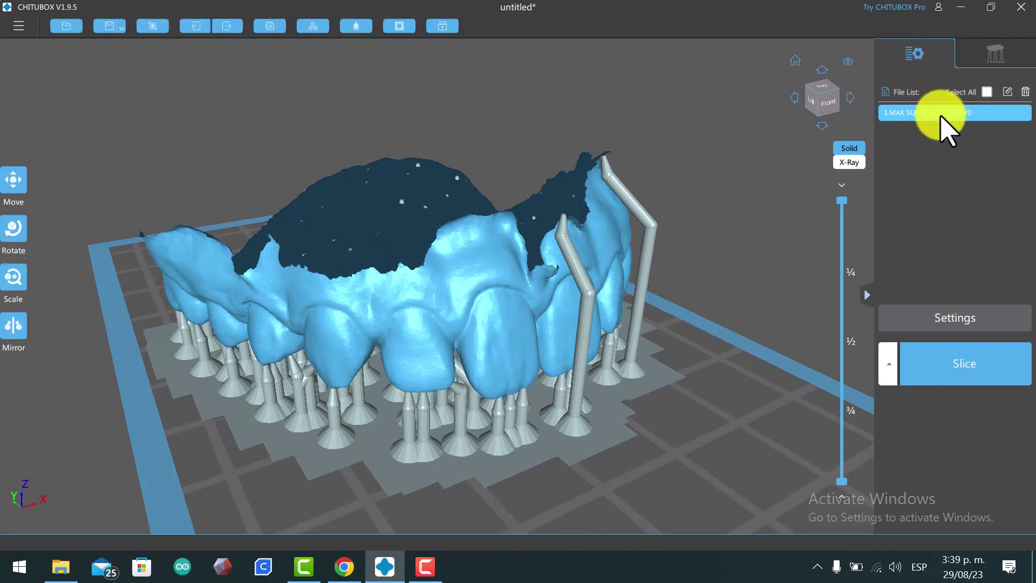
mouse_move(533, 312)
mouse_down()
mouse_move(520, 340)
mouse_move(496, 336)
mouse_up()
mouse_move(413, 197)
mouse_down()
mouse_move(523, 308)
mouse_move(117, 237)
mouse_up()
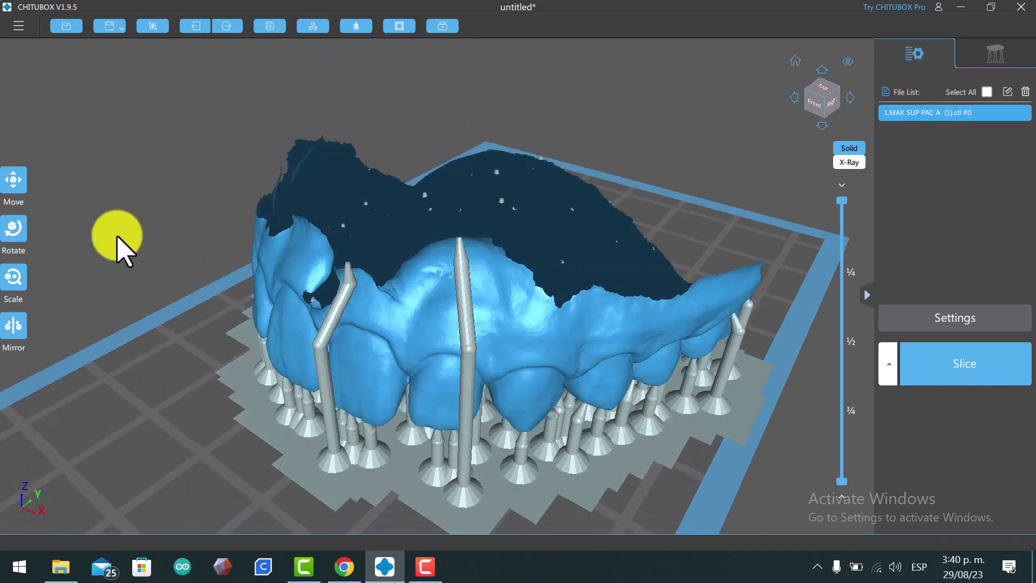
click(18, 190)
click(448, 319)
mouse_move(462, 234)
mouse_down()
mouse_move(521, 219)
mouse_move(501, 233)
mouse_up()
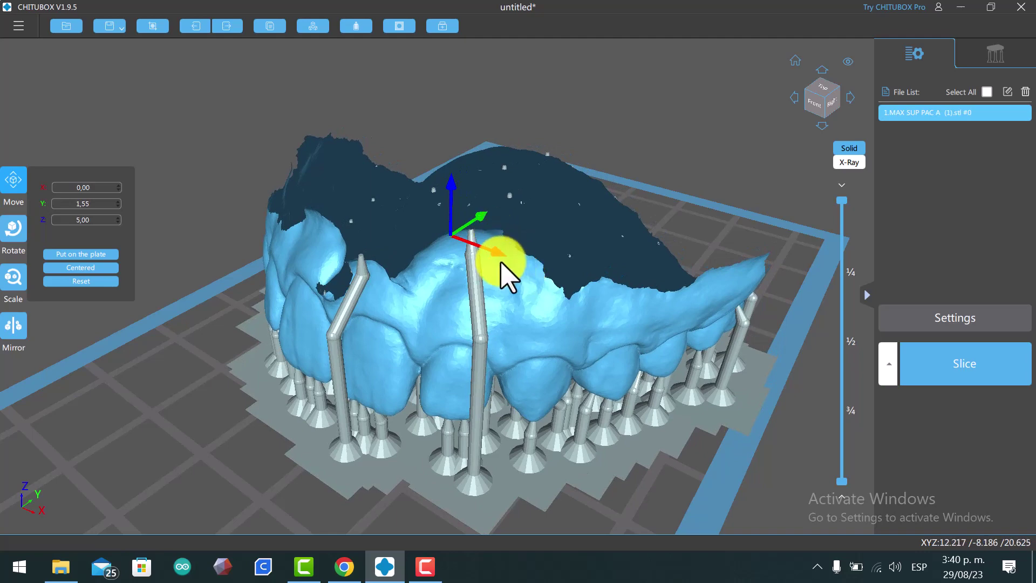
Rotate the supported arch to -99° about the Z axis.
click(19, 233)
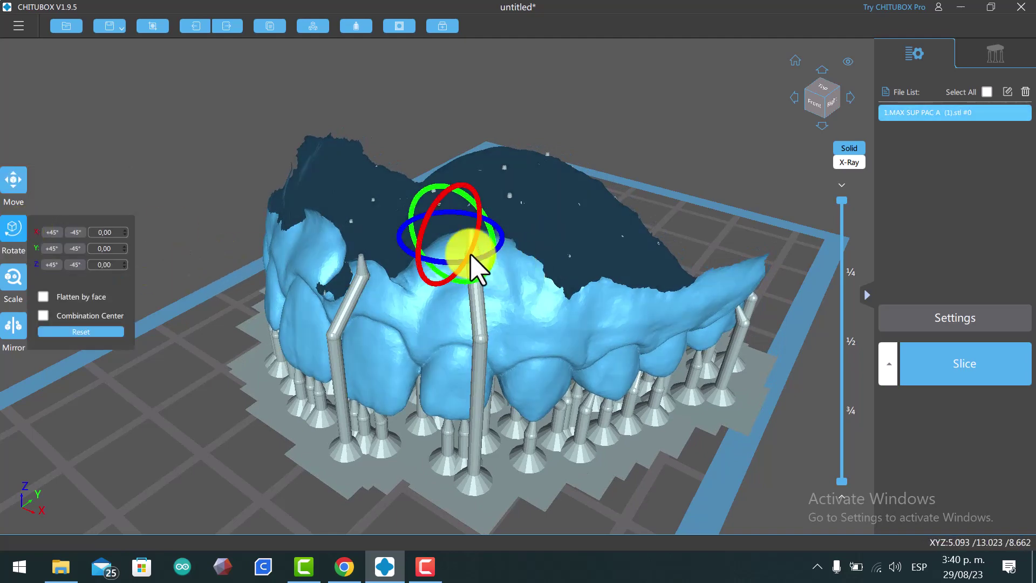
drag(491, 251, 335, 312)
mouse_move(336, 312)
right_down()
mouse_move(456, 331)
mouse_move(470, 296)
mouse_move(446, 246)
mouse_move(511, 307)
right_up()
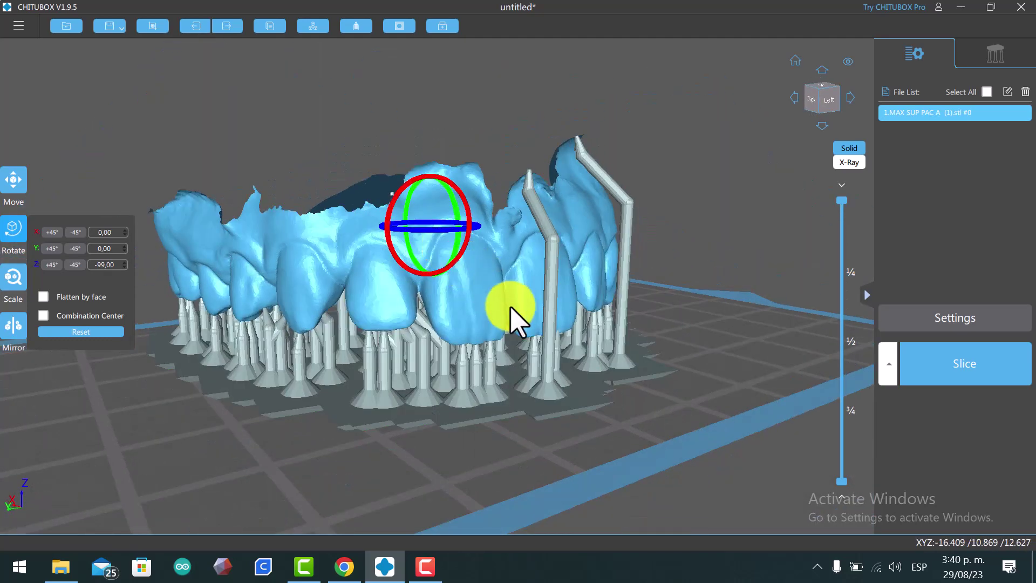
scroll(510, 308, up, 3)
scroll(510, 308, up, 3)
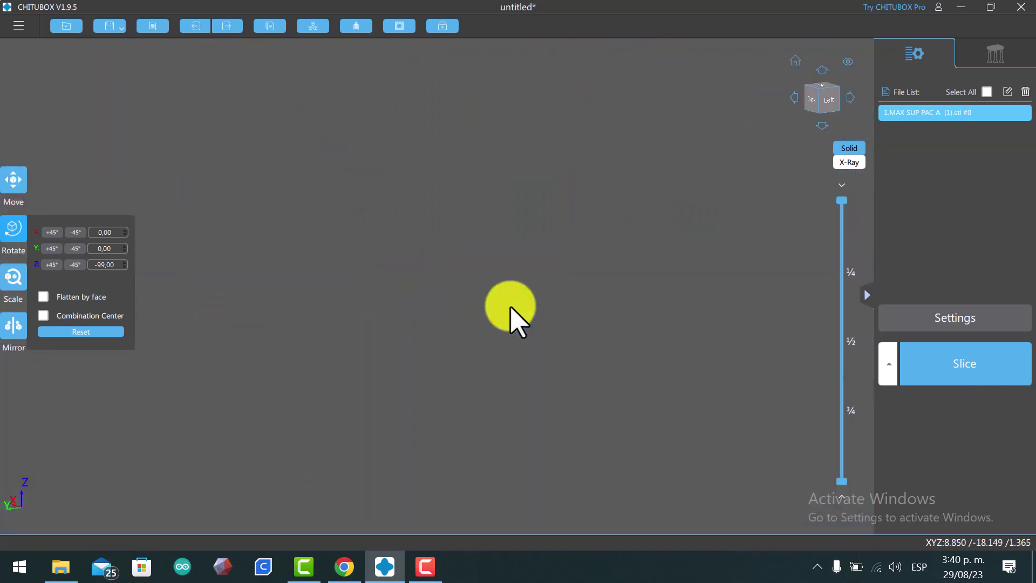
scroll(511, 308, up, 2)
scroll(511, 308, up, 2)
scroll(510, 308, down, 2)
scroll(511, 308, down, 2)
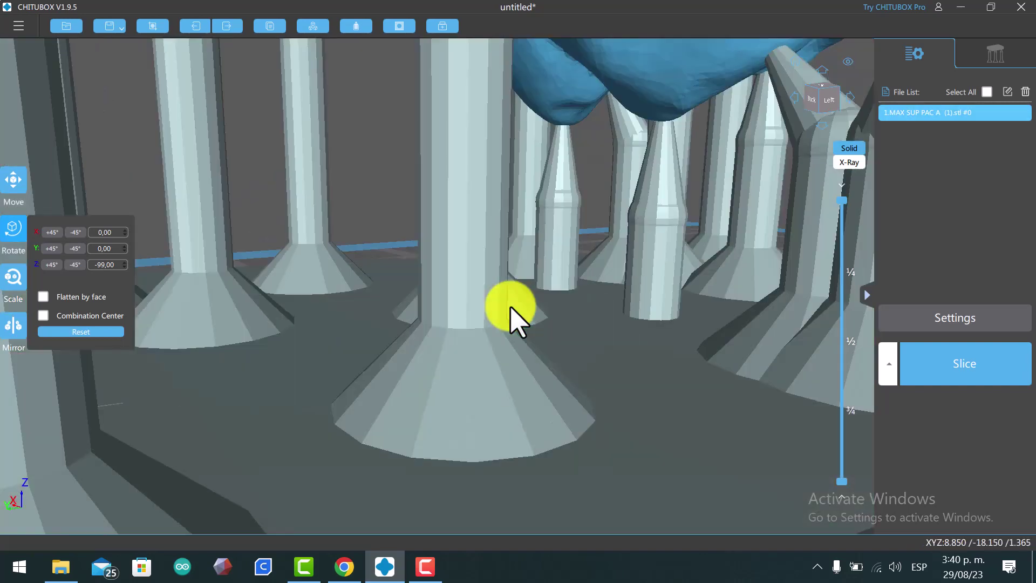
scroll(511, 308, down, 1)
scroll(510, 307, down, 3)
scroll(511, 307, down, 2)
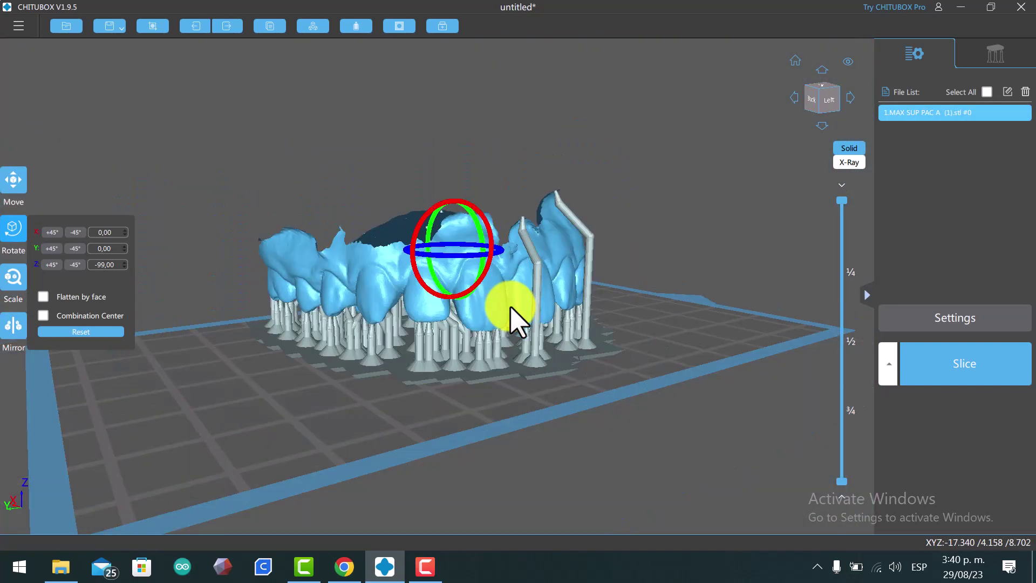
scroll(502, 308, down, 2)
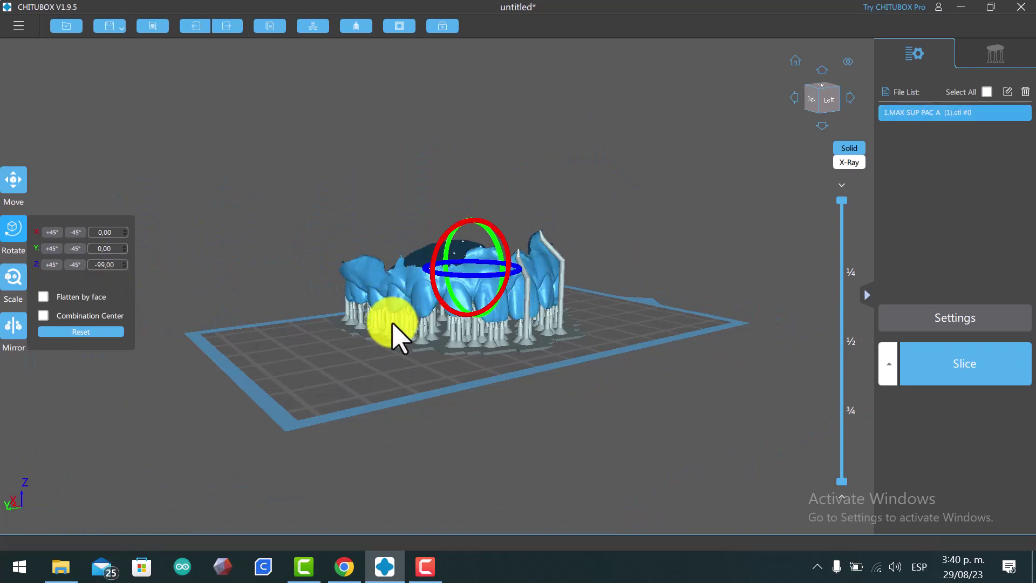
drag(393, 324, 356, 319)
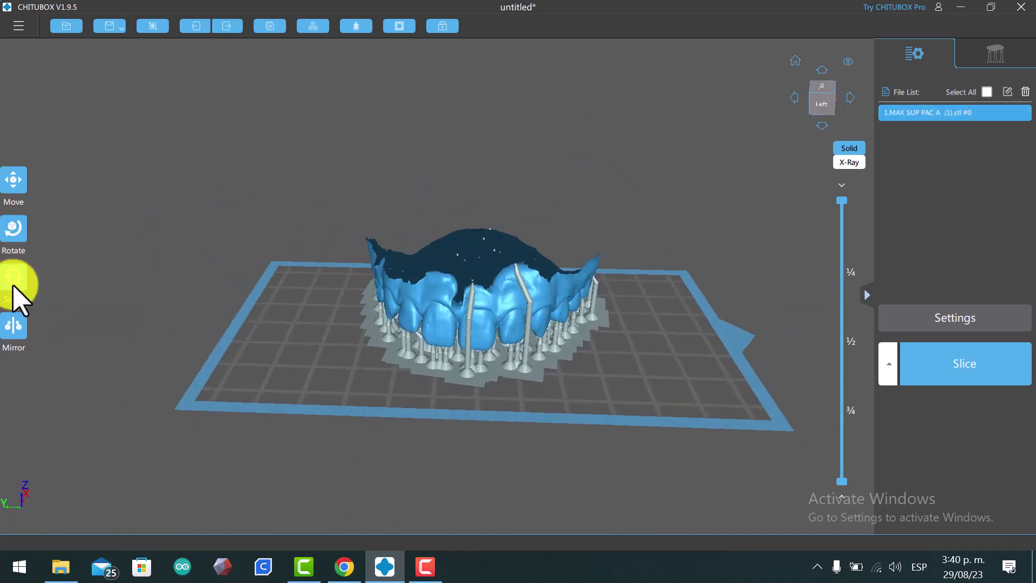
Accept deleting the supports via Scale, then undo the 146.6% enlargement back to 100%.
click(14, 286)
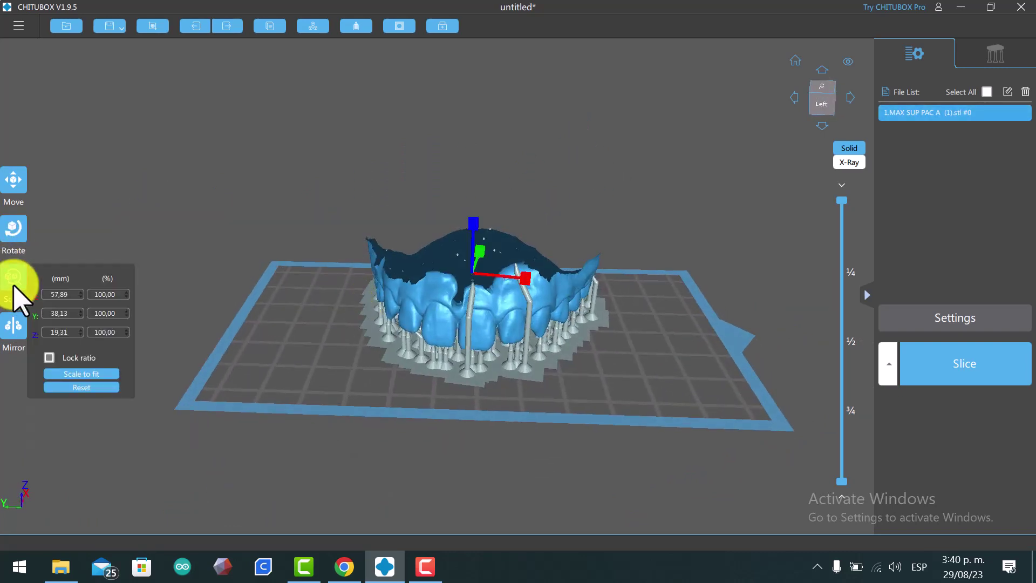
drag(473, 227, 474, 210)
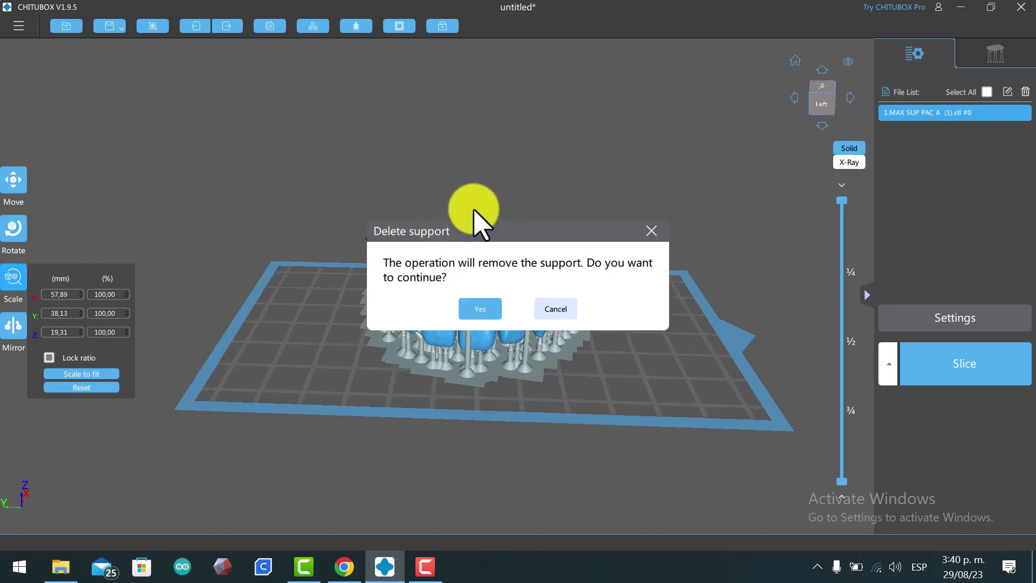
click(482, 318)
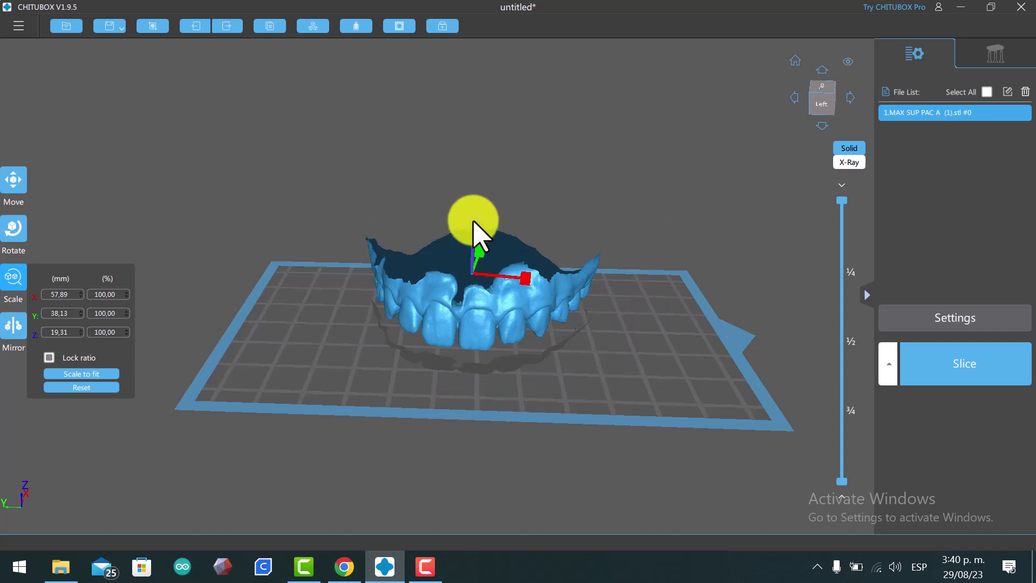
drag(474, 221, 480, 209)
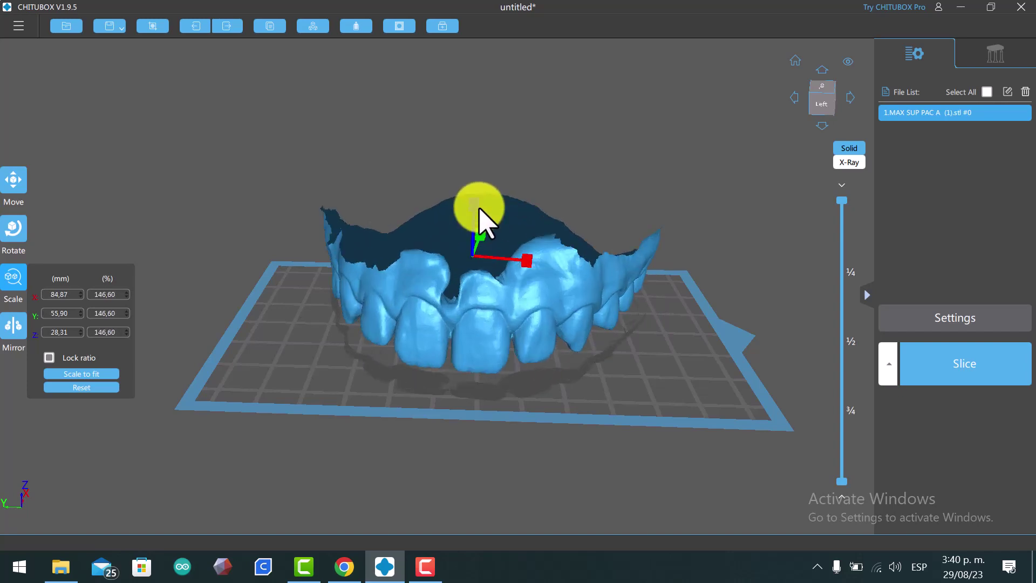
key(ctrl+z)
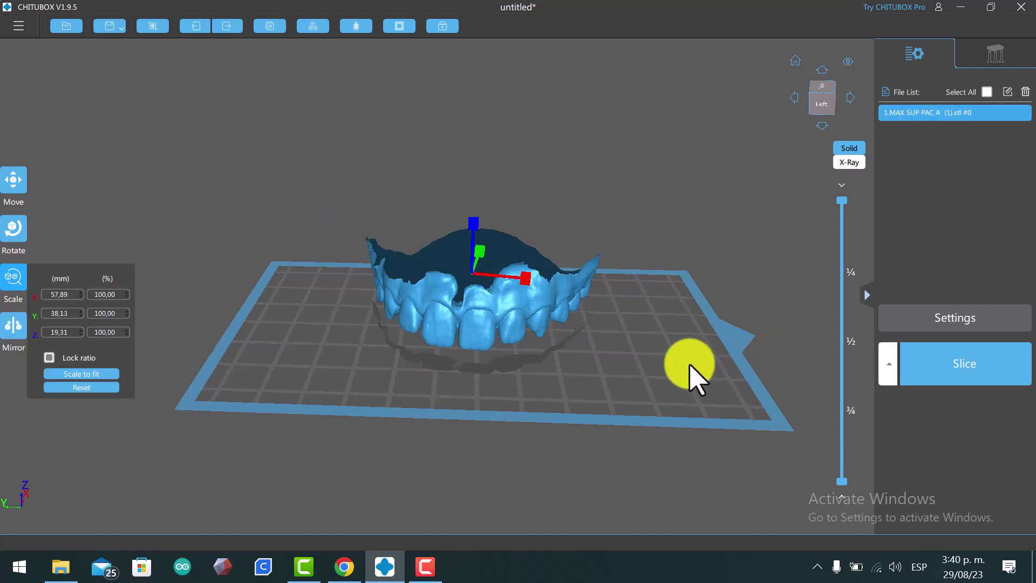
mouse_move(690, 373)
mouse_down()
mouse_move(445, 324)
mouse_move(394, 278)
mouse_move(427, 237)
mouse_move(493, 250)
mouse_move(557, 238)
mouse_move(461, 277)
mouse_move(407, 273)
mouse_move(403, 289)
mouse_move(461, 270)
mouse_move(410, 278)
mouse_move(642, 231)
mouse_up()
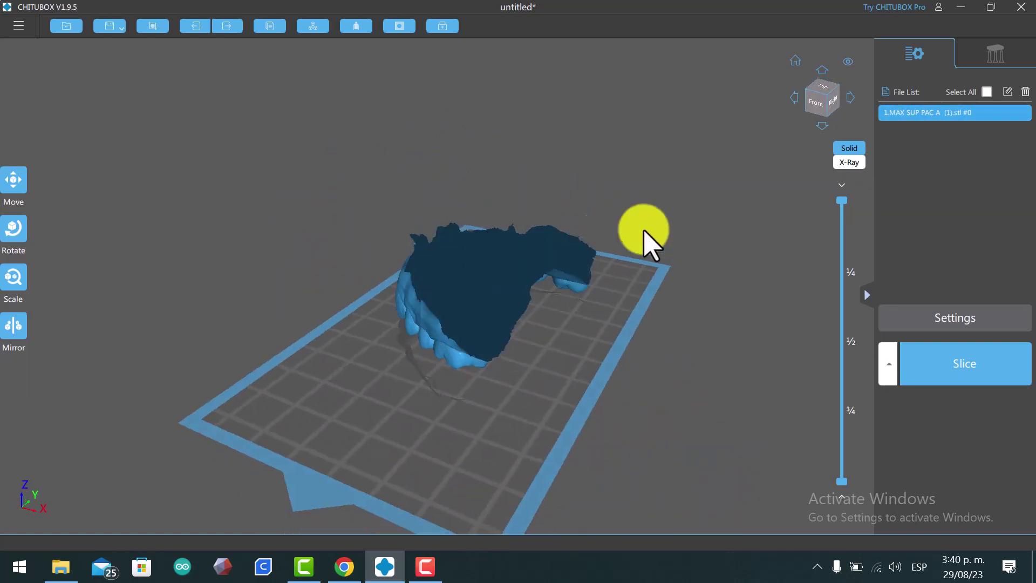
View the dental arch in X-ray mode from a low side angle, then return to Solid.
click(851, 163)
mouse_move(502, 324)
mouse_down()
mouse_move(583, 312)
mouse_move(606, 282)
mouse_move(620, 323)
mouse_move(810, 157)
mouse_up()
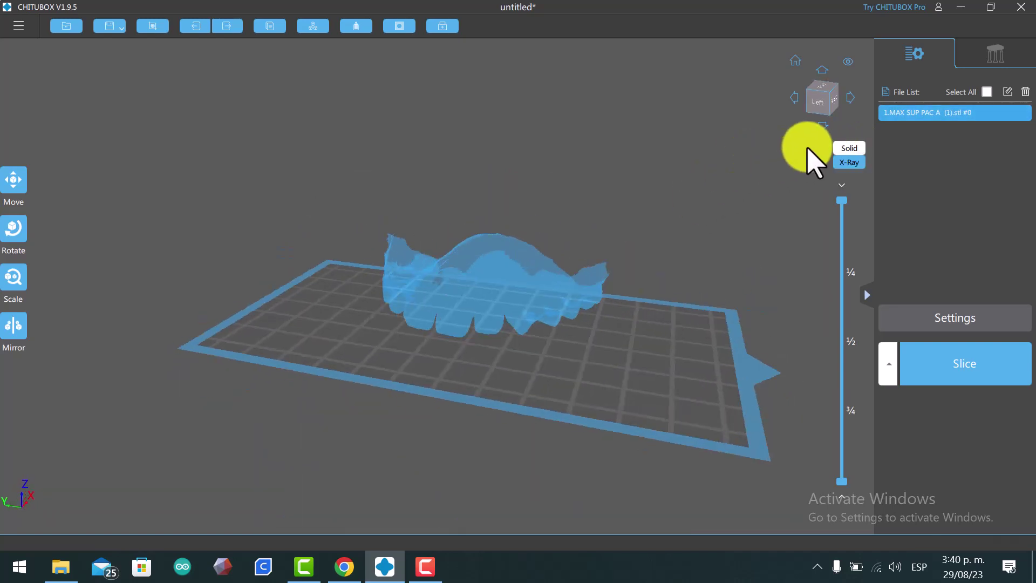
click(845, 150)
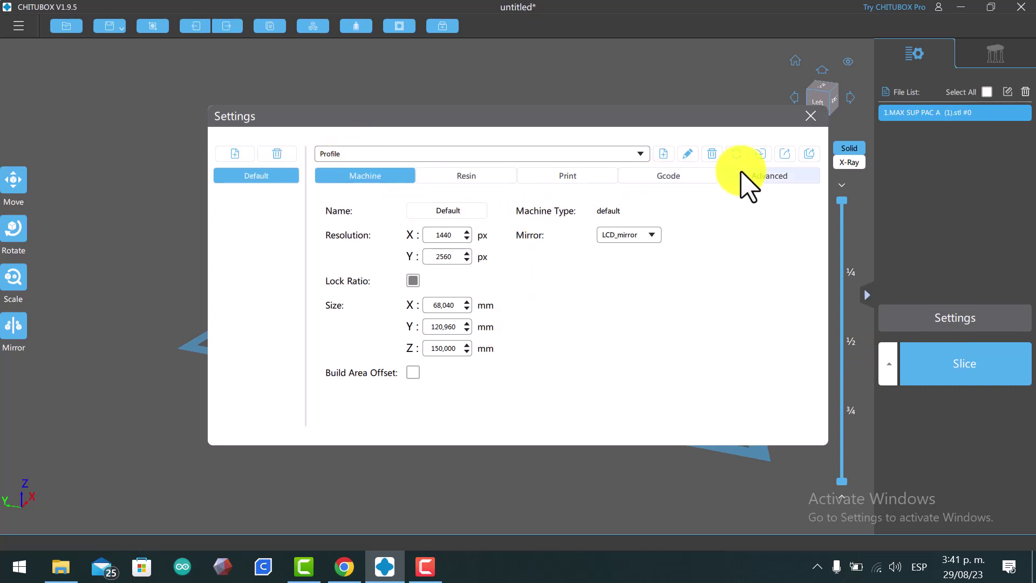
Browse the Resin, Print, G-code and Advanced settings tabs, returning to Machine.
click(482, 183)
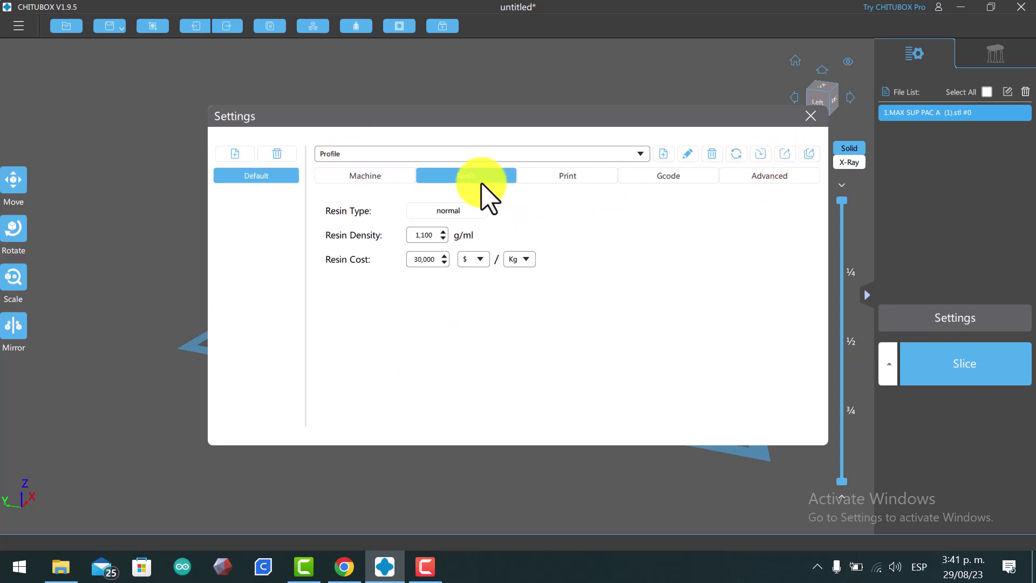
click(543, 178)
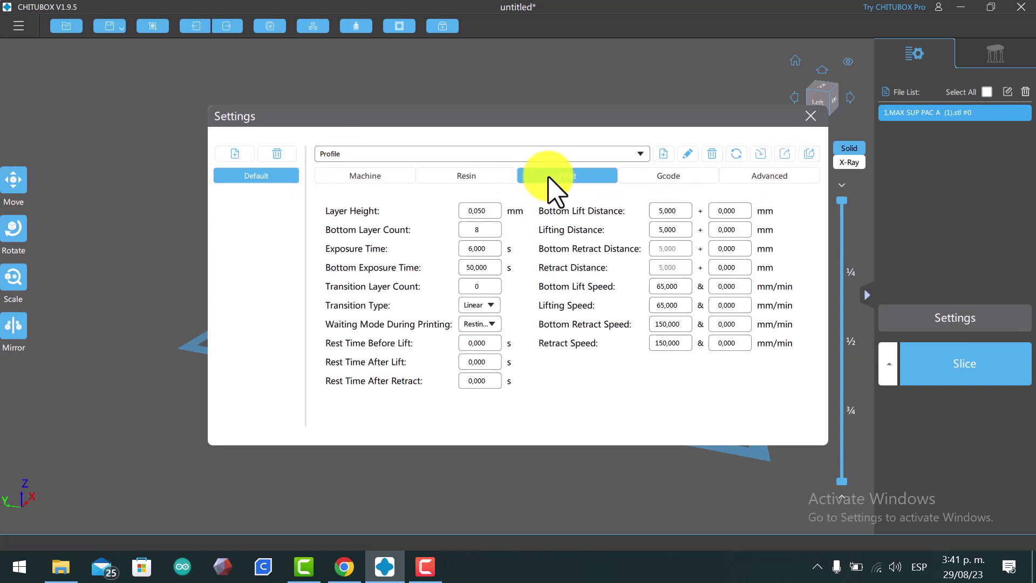
click(672, 178)
click(791, 181)
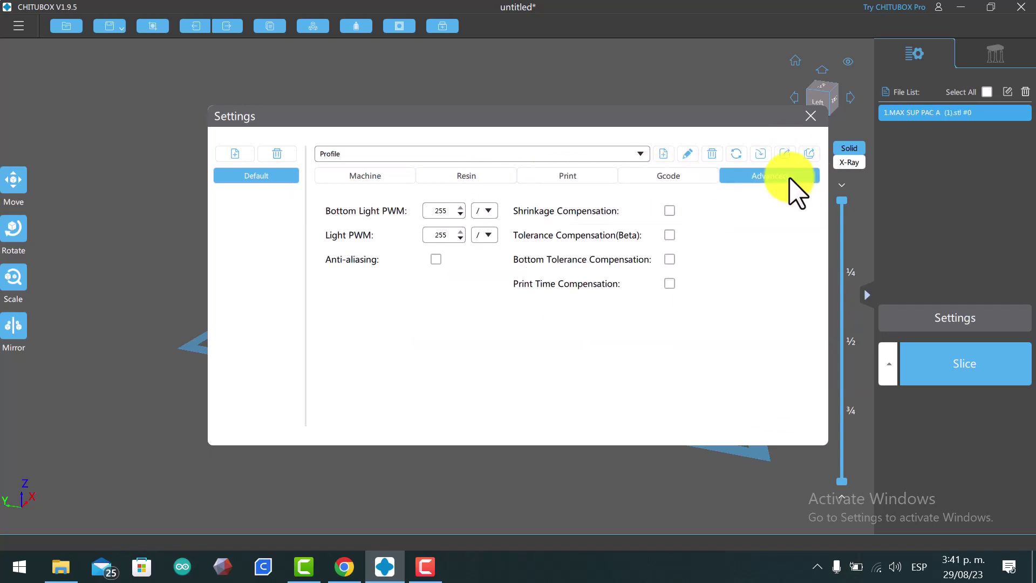
click(384, 179)
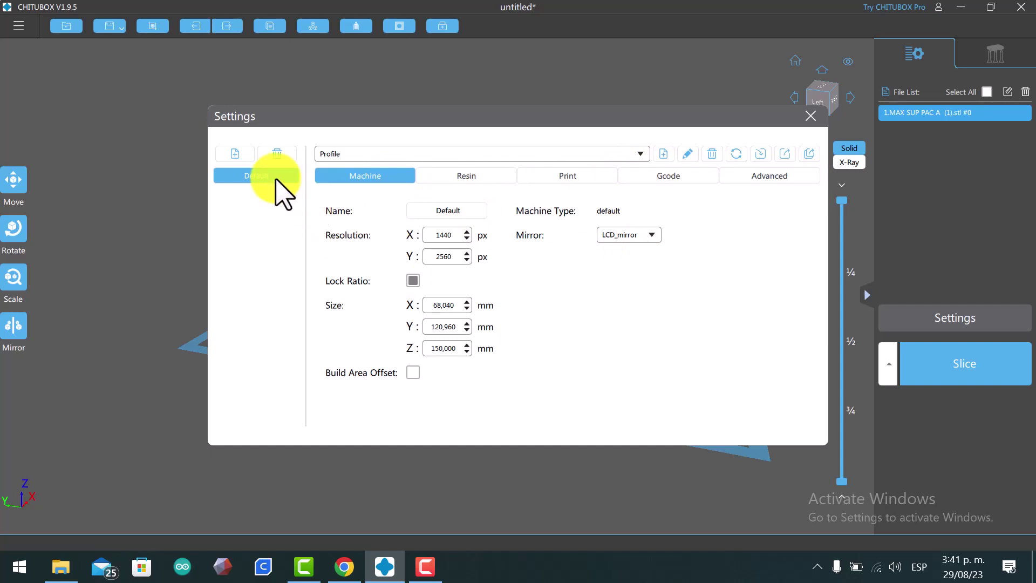
Check the profile list, Print and Advanced options, then close the Settings dialog.
click(563, 152)
click(563, 154)
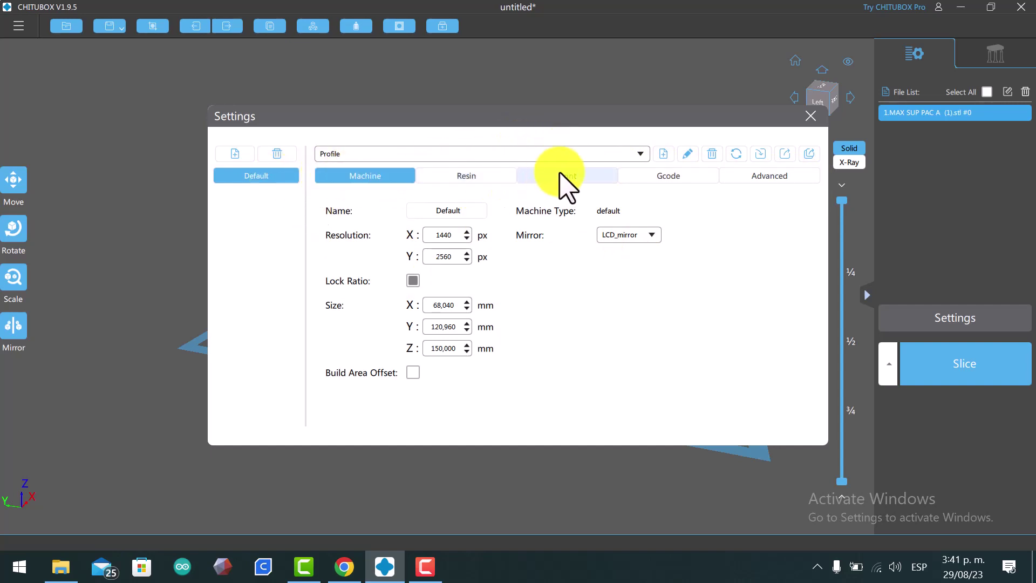
click(563, 180)
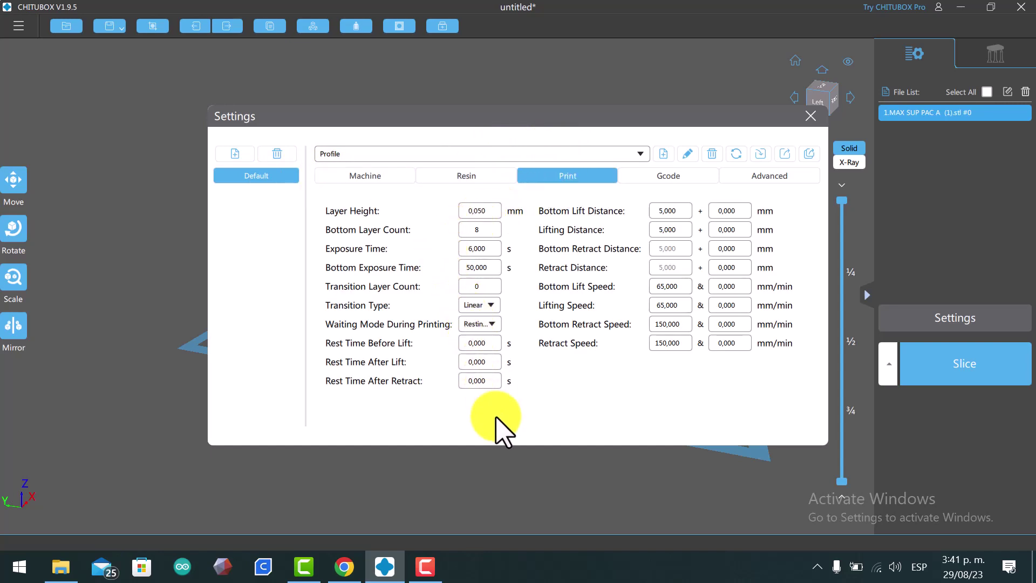
click(763, 179)
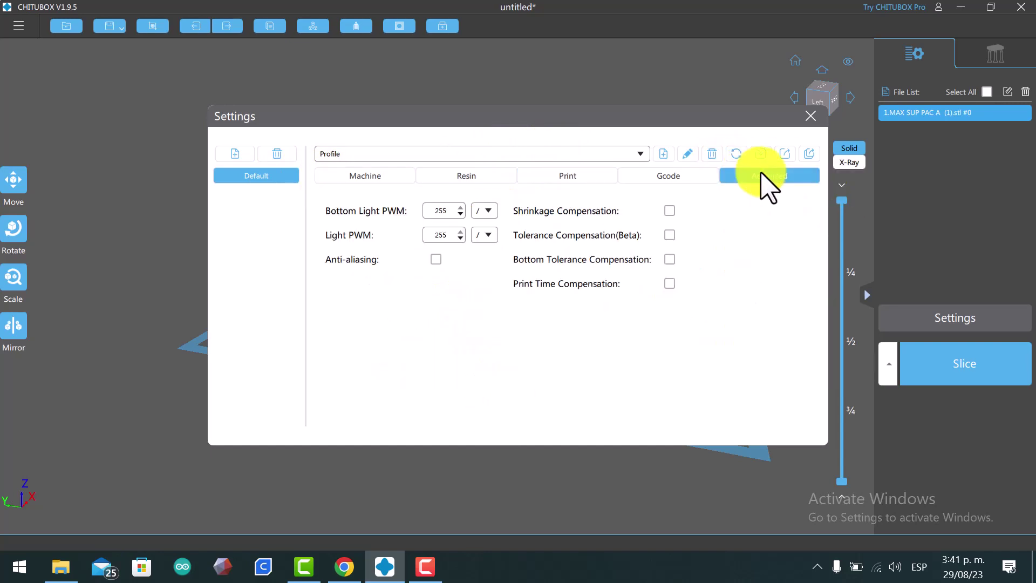
click(811, 117)
mouse_move(629, 196)
right_down()
mouse_move(562, 261)
mouse_move(553, 173)
mouse_move(914, 58)
right_up()
click(995, 57)
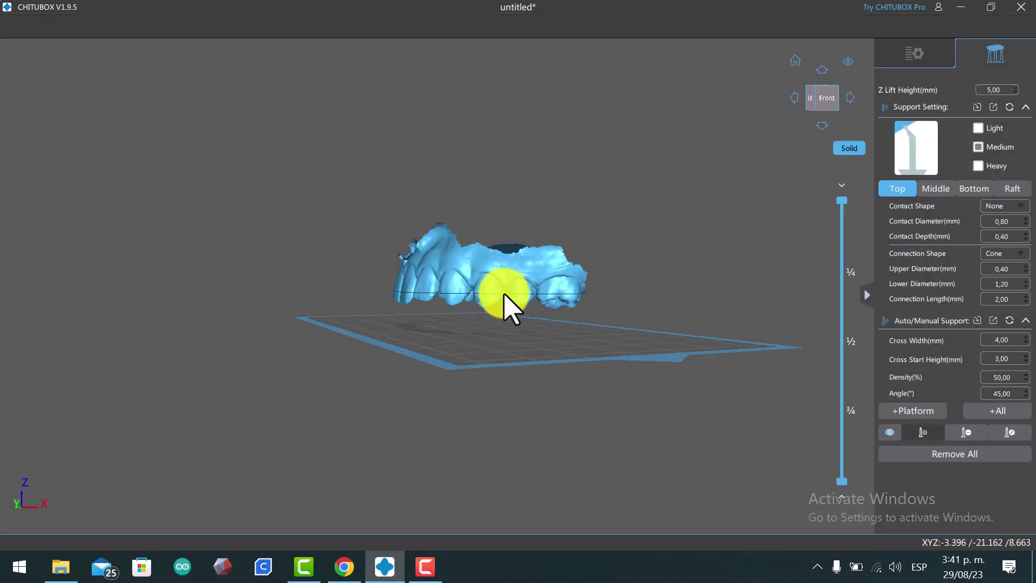
Generate Medium supports from the build plate with +Platform and inspect the underside.
mouse_move(504, 301)
mouse_down()
mouse_move(504, 347)
mouse_move(586, 335)
mouse_up()
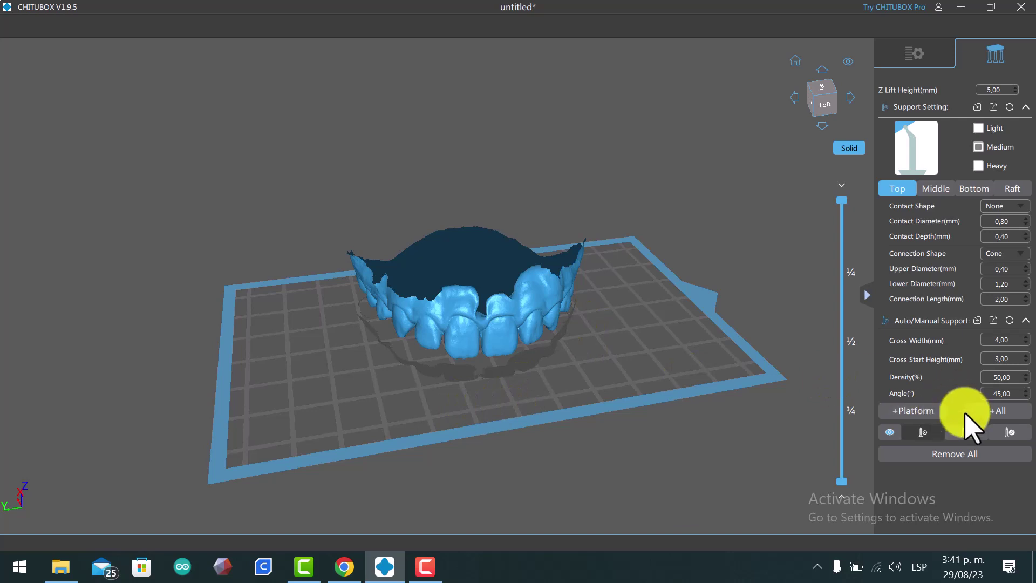
click(918, 411)
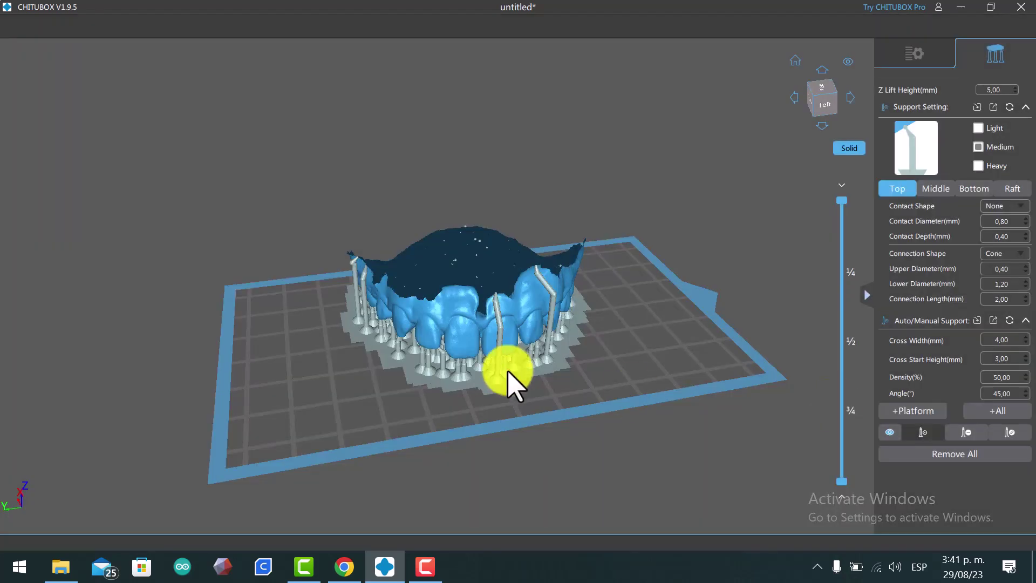
mouse_move(509, 375)
right_down()
mouse_move(514, 340)
mouse_move(597, 346)
mouse_move(594, 359)
mouse_move(513, 382)
mouse_move(516, 391)
right_up()
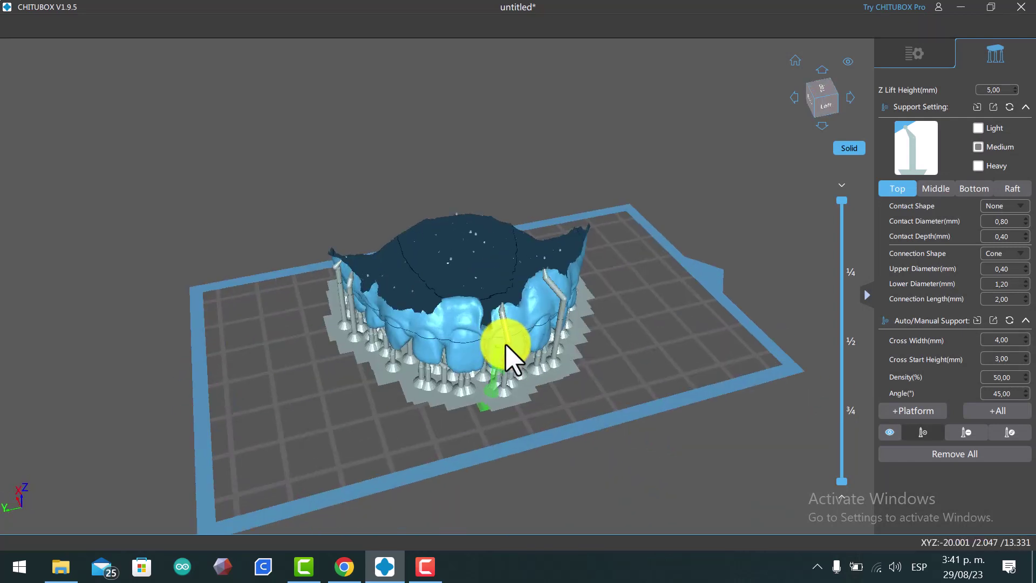
scroll(505, 346, up, 2)
scroll(504, 346, up, 3)
mouse_move(625, 377)
right_down()
mouse_move(594, 342)
mouse_move(514, 342)
mouse_move(414, 365)
mouse_move(455, 428)
mouse_move(574, 435)
mouse_move(594, 321)
right_up()
mouse_move(593, 296)
mouse_down()
mouse_move(606, 352)
mouse_move(622, 361)
mouse_up()
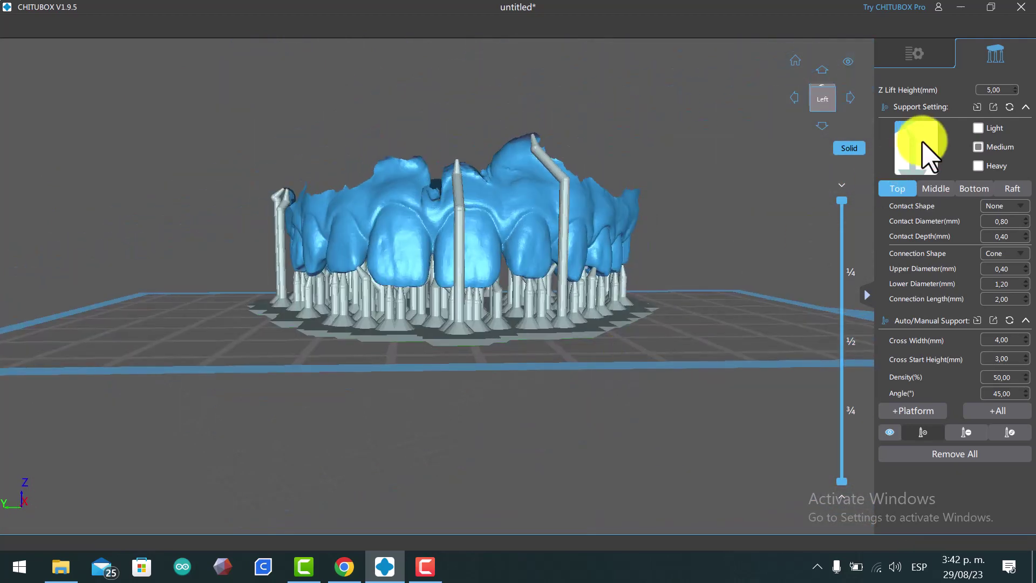
Show the supported model's dimensions: 40.38 × 57.69 × 19.31 mm.
click(913, 59)
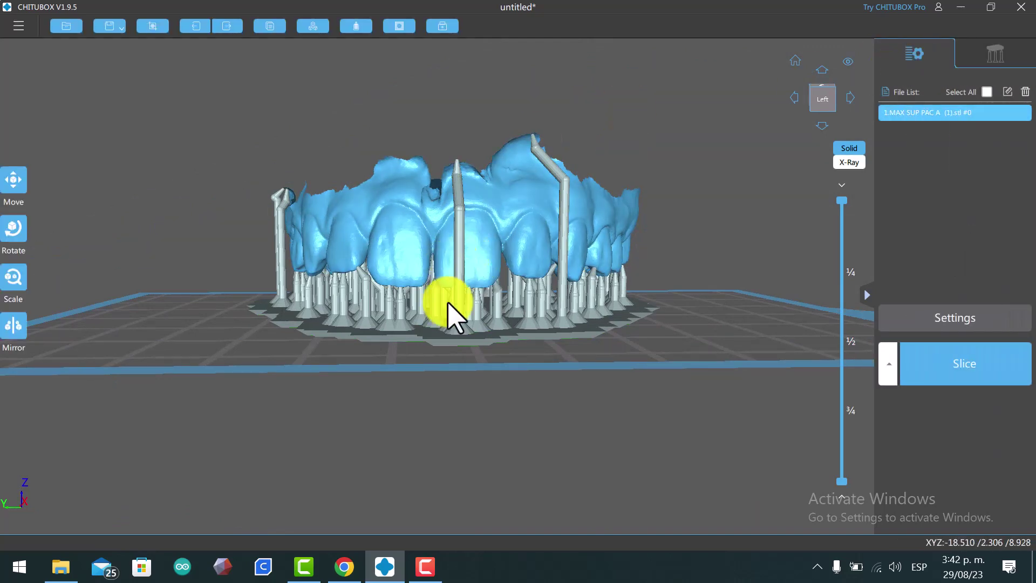
mouse_move(451, 312)
mouse_down()
mouse_move(412, 347)
mouse_move(521, 351)
mouse_move(539, 340)
mouse_move(546, 319)
mouse_move(576, 324)
mouse_move(497, 291)
mouse_move(447, 301)
mouse_move(377, 291)
mouse_up()
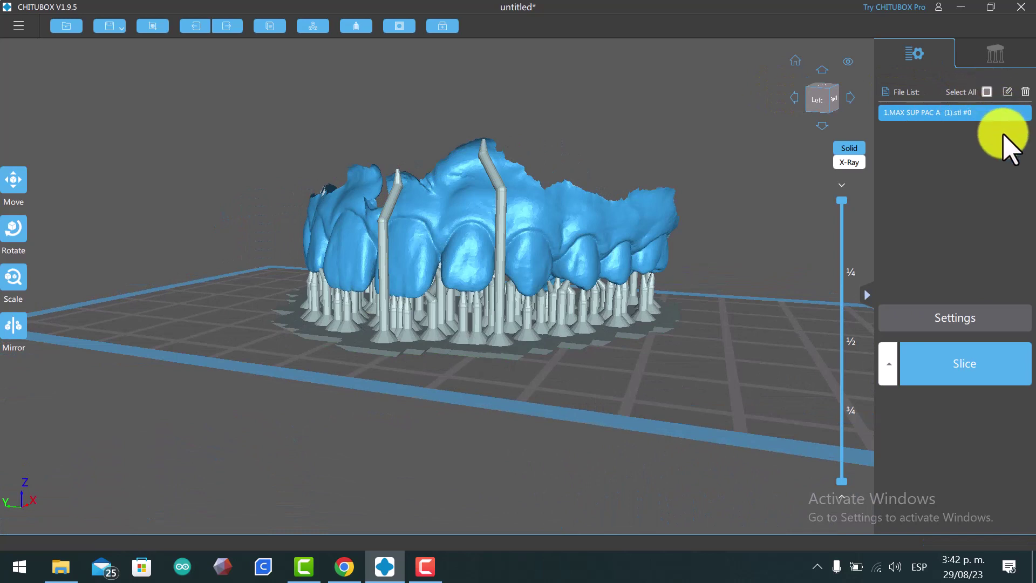
click(1008, 92)
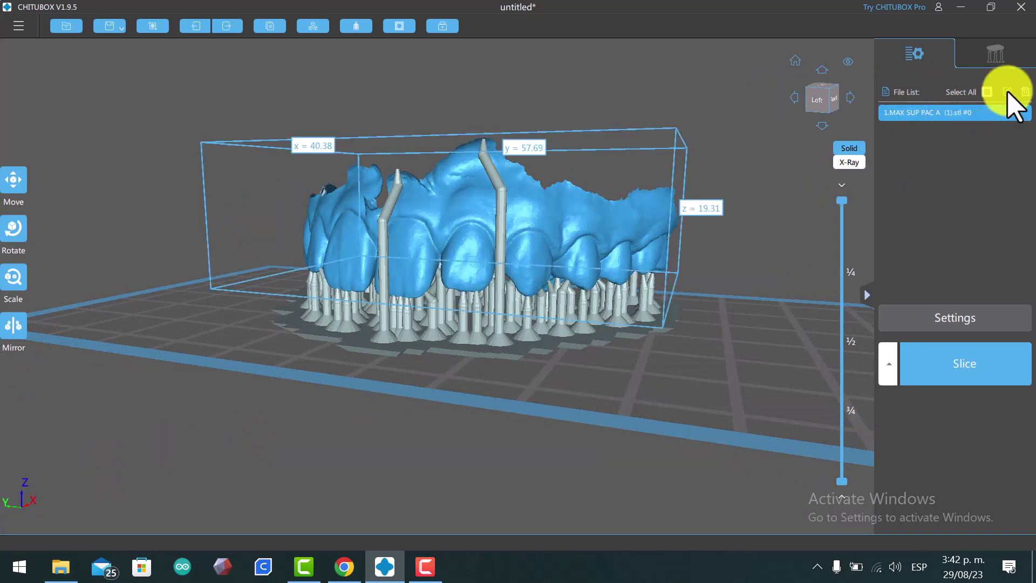
mouse_move(736, 277)
mouse_down()
mouse_move(582, 321)
mouse_move(1017, 92)
mouse_up()
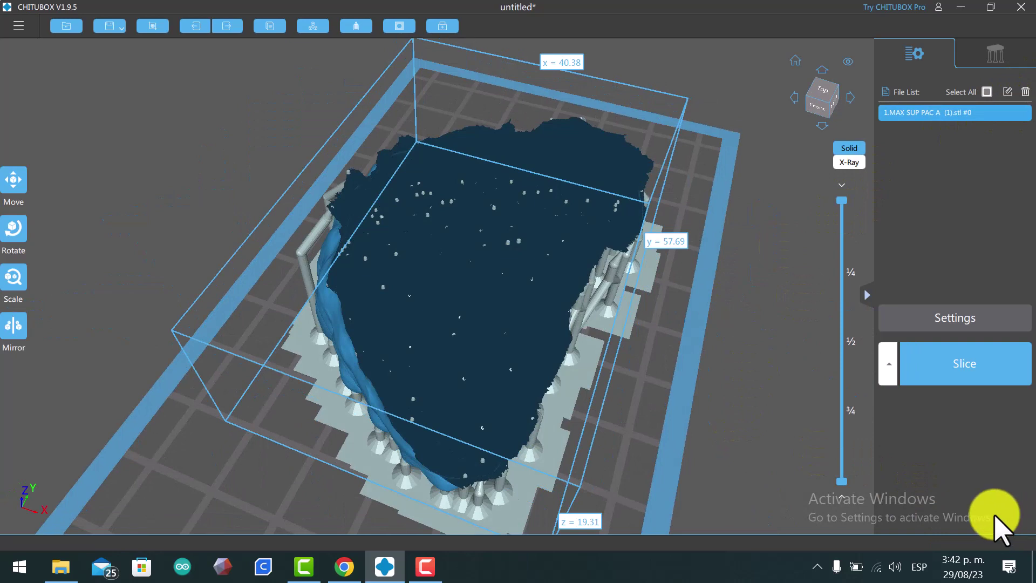
Add a new machine profile in Settings, then delete the unwanted AnyCubic Photon one.
click(936, 327)
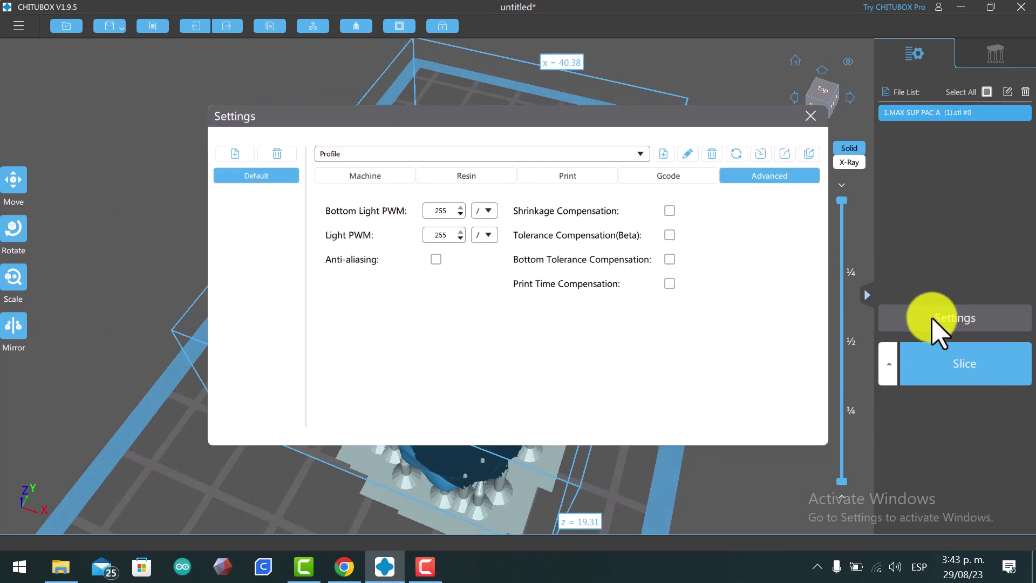
click(226, 157)
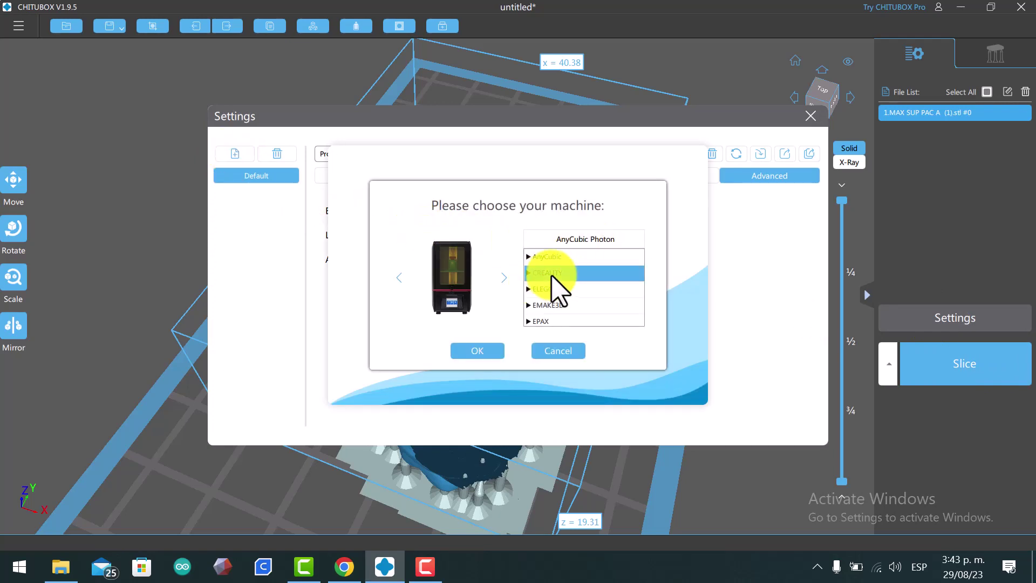
click(490, 356)
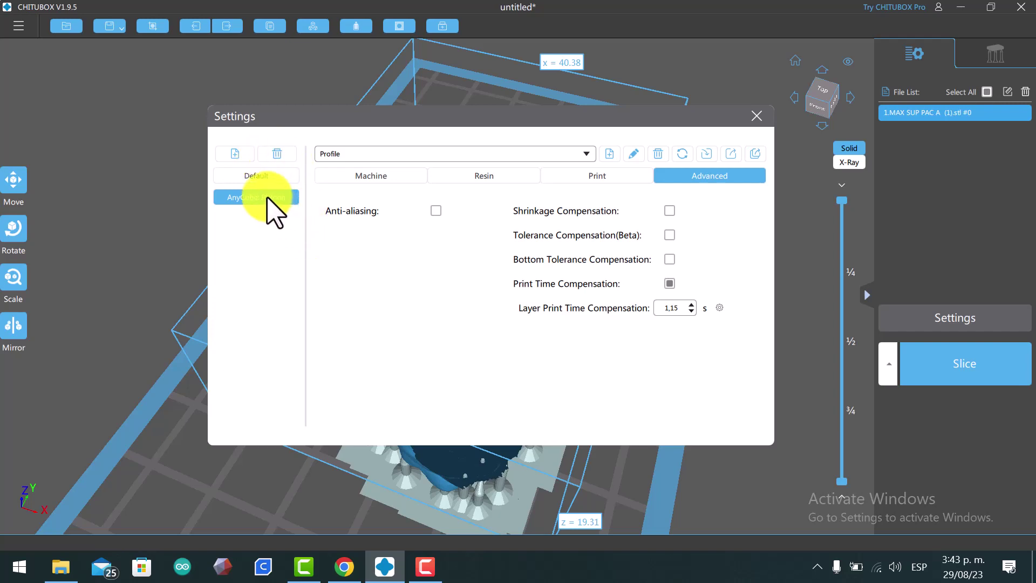
click(270, 154)
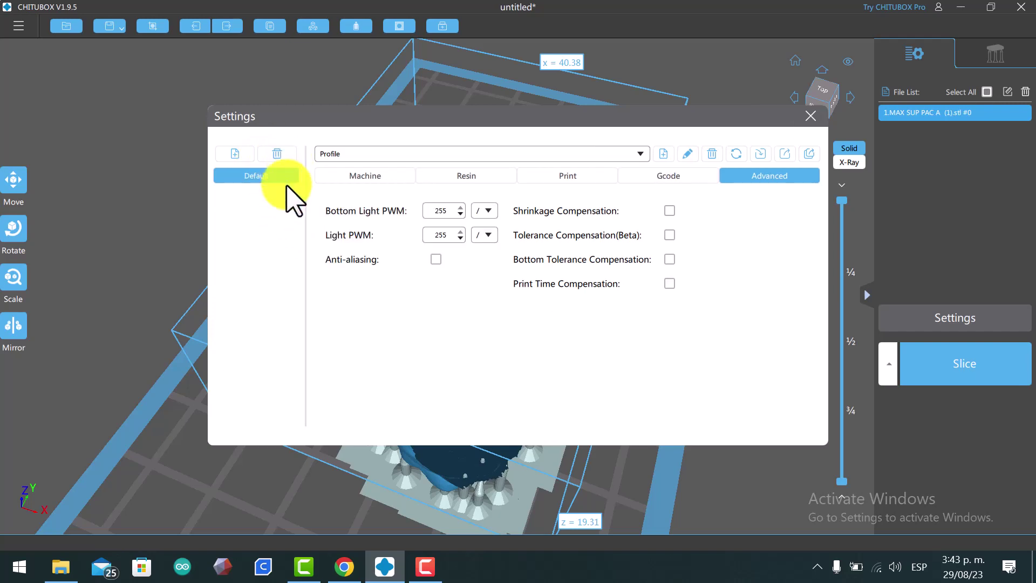
Add a CREALITY LD-002H profile and review its Resin, Print (0.050 mm, 3.5 s) and Advanced settings.
click(234, 154)
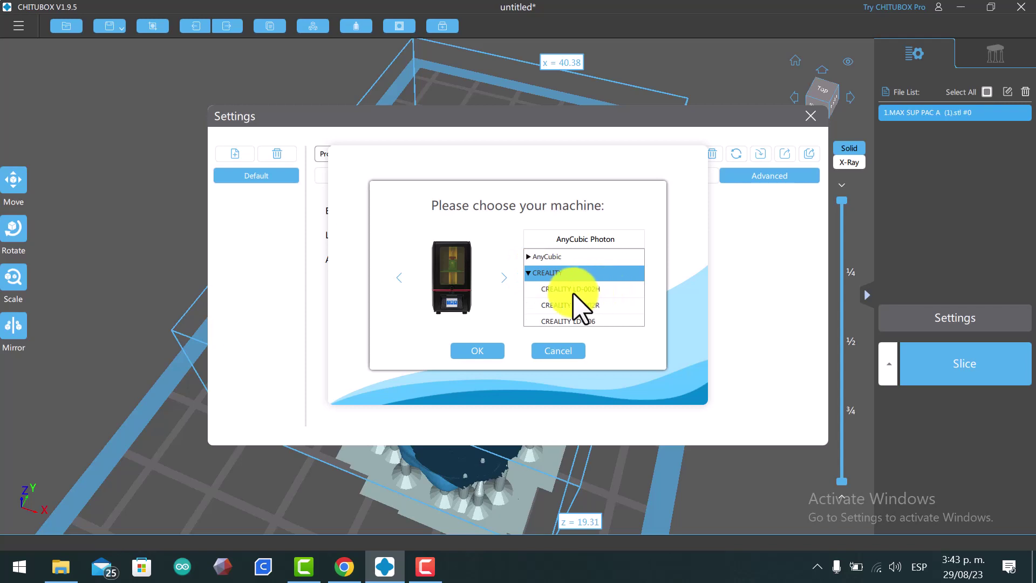
click(573, 293)
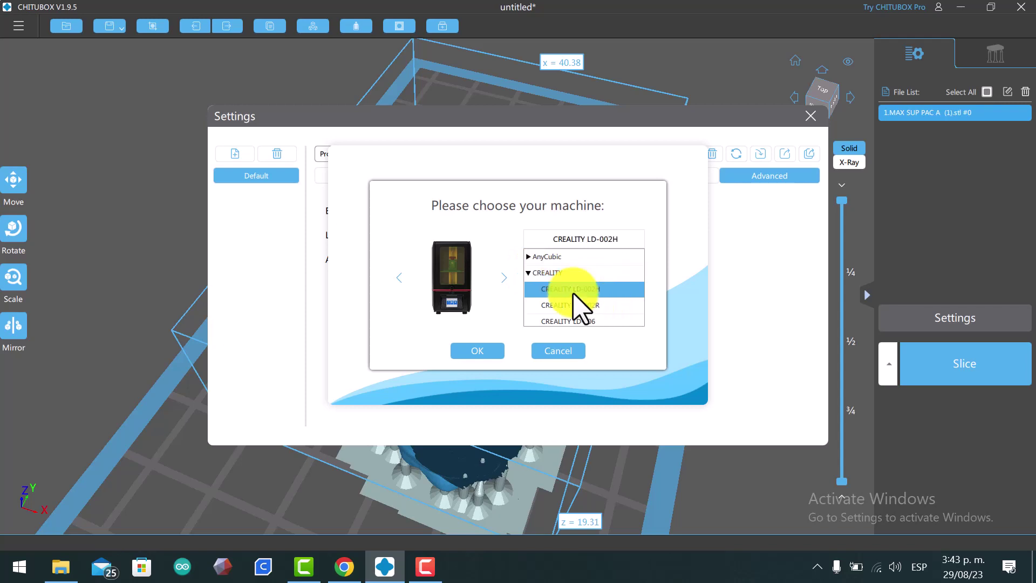
click(484, 352)
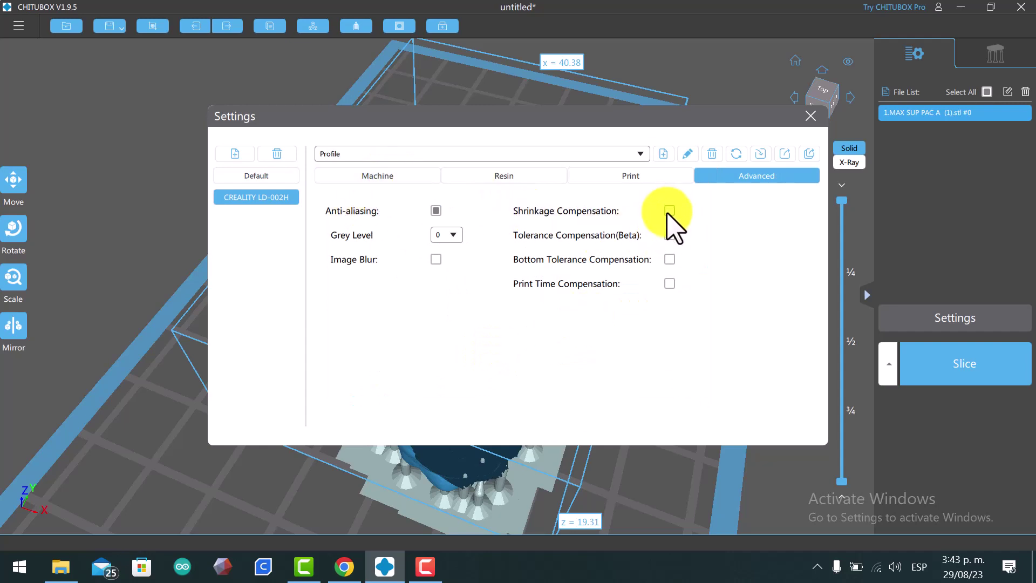
click(499, 181)
click(621, 181)
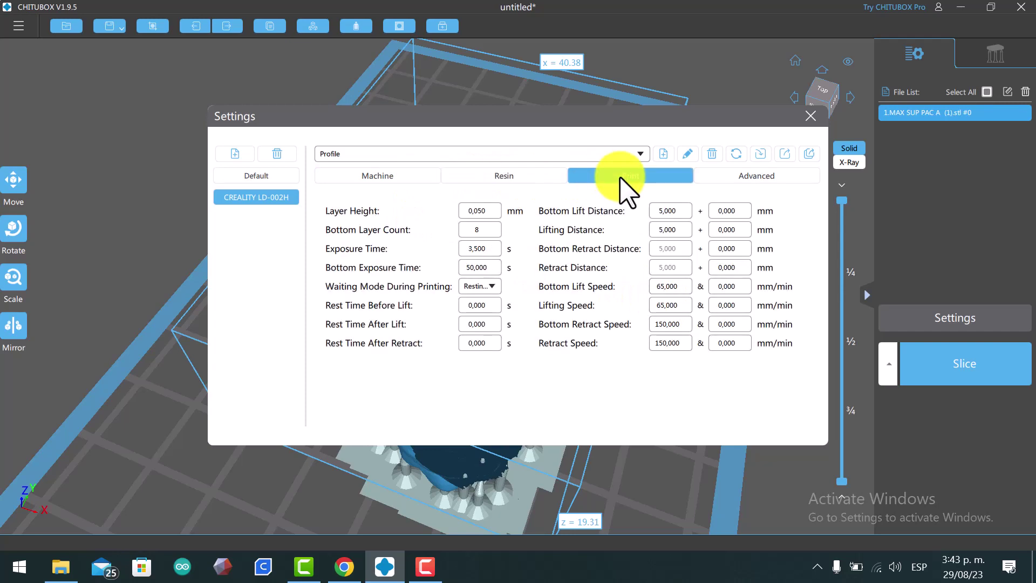
click(767, 180)
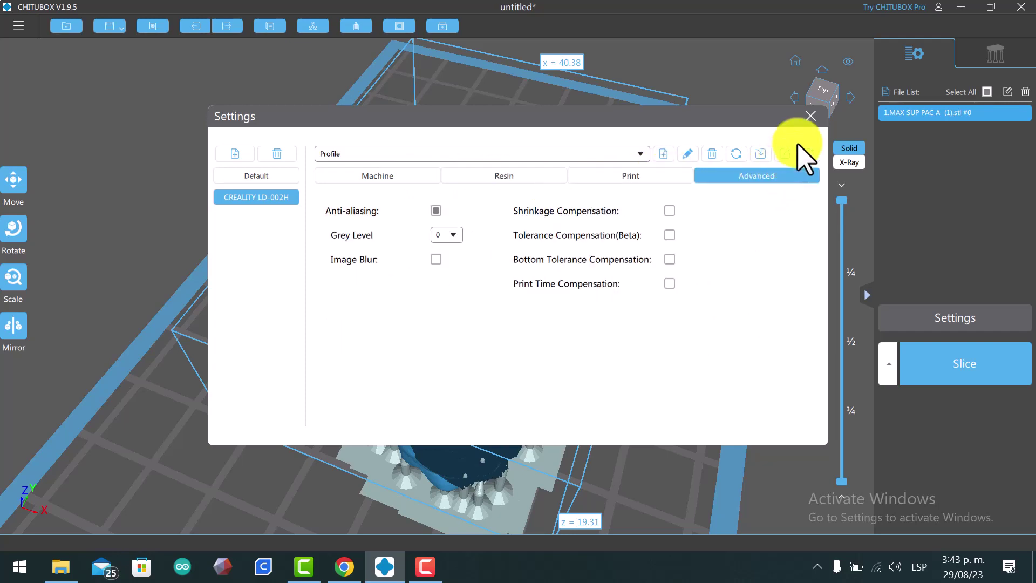
Check the supports, then slice the dental arch for the LD-002H: 487 layers, 12.84 ml, 1h28m8s.
click(811, 115)
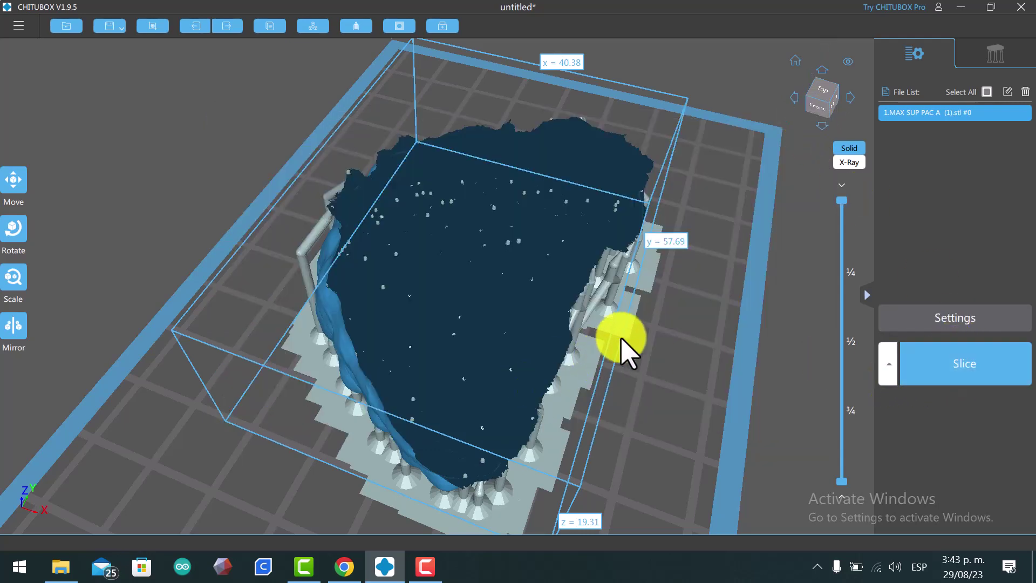
mouse_move(664, 299)
mouse_down()
mouse_move(629, 435)
mouse_move(574, 381)
mouse_up()
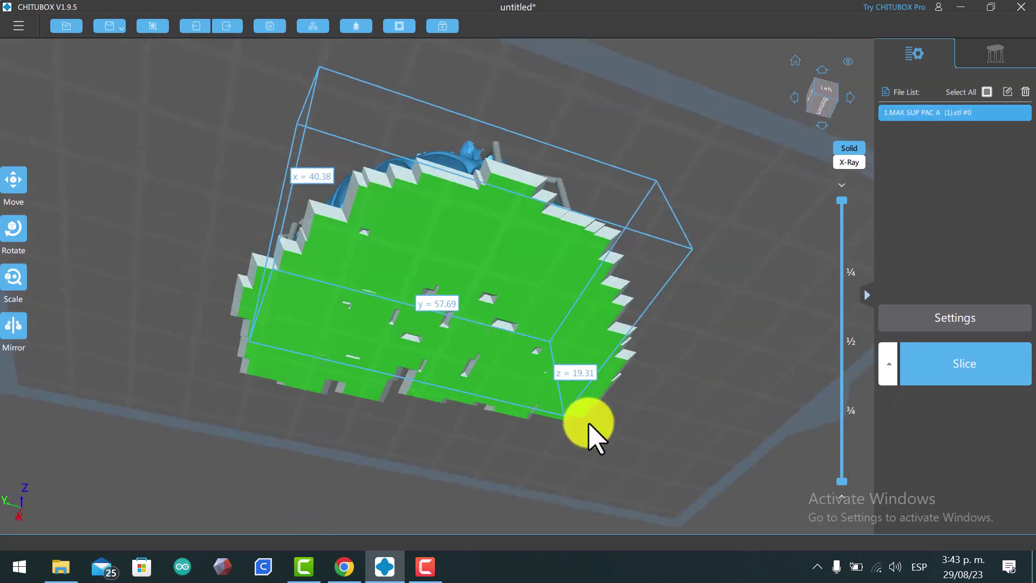
drag(556, 464, 551, 470)
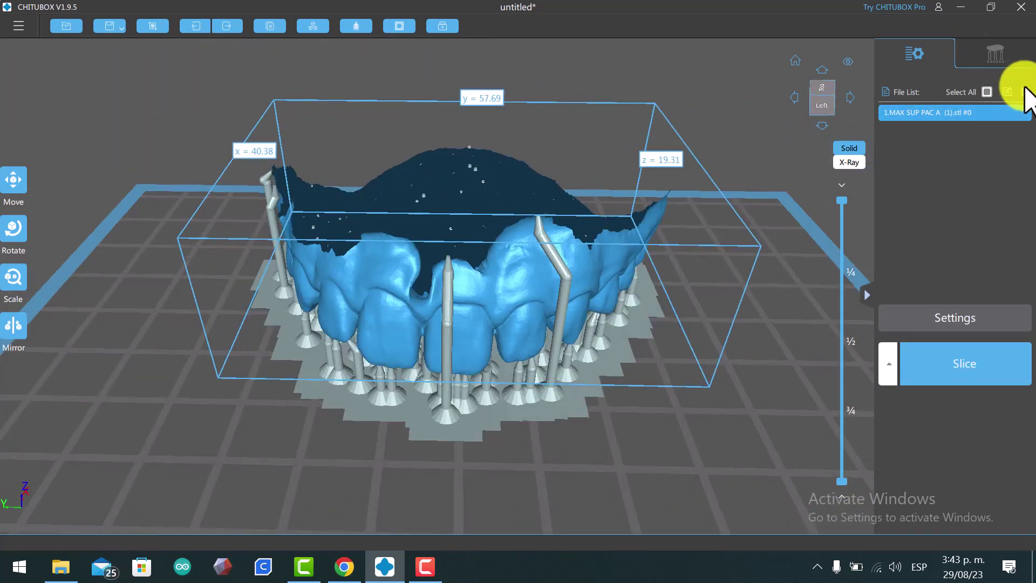
click(984, 92)
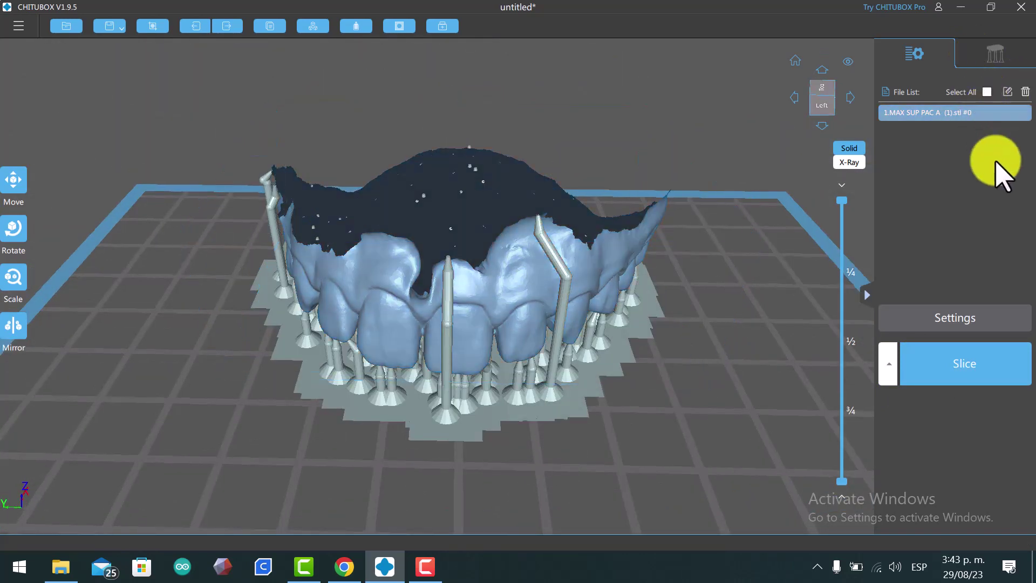
click(975, 379)
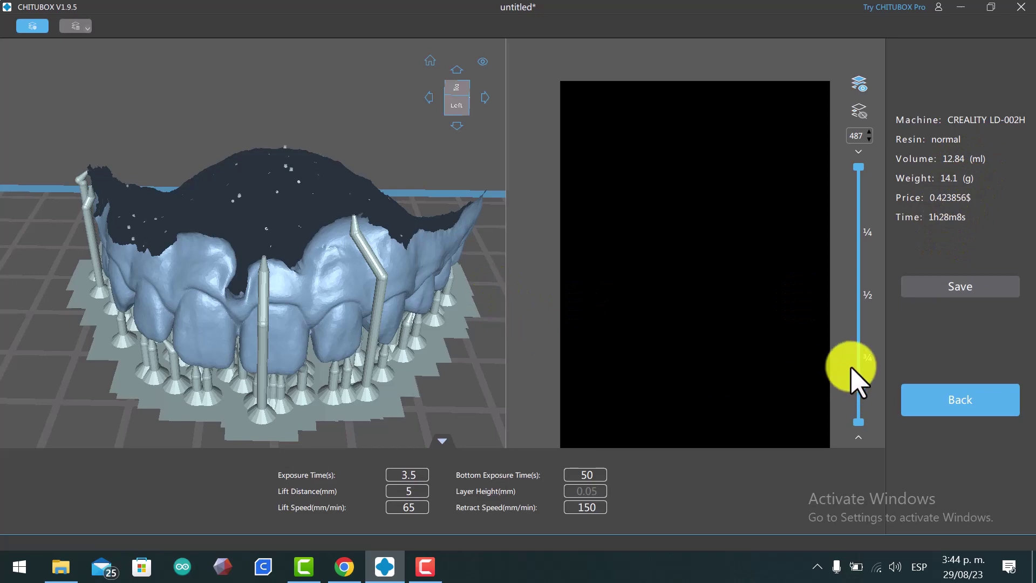
mouse_move(444, 344)
right_down()
mouse_move(416, 308)
mouse_move(400, 358)
mouse_move(448, 354)
mouse_move(500, 278)
mouse_move(523, 292)
mouse_move(324, 363)
mouse_move(248, 370)
mouse_move(216, 338)
mouse_move(243, 289)
mouse_move(313, 266)
mouse_move(414, 278)
mouse_move(480, 309)
right_up()
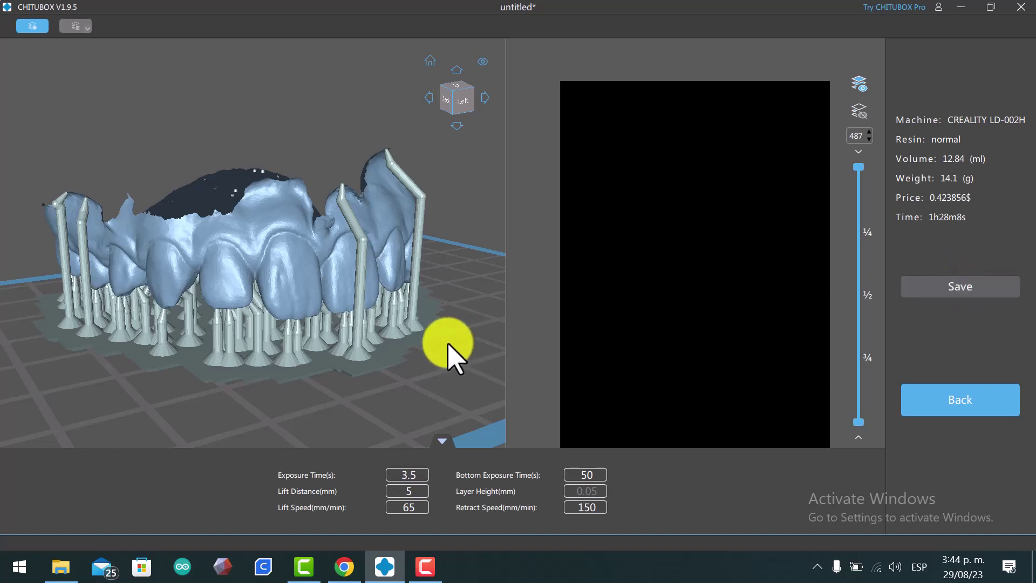
mouse_move(447, 352)
mouse_down()
mouse_move(323, 290)
mouse_move(324, 342)
mouse_move(272, 324)
mouse_move(266, 296)
mouse_move(238, 283)
mouse_move(316, 259)
mouse_move(278, 290)
mouse_move(199, 294)
mouse_move(174, 279)
mouse_move(178, 252)
mouse_move(185, 281)
mouse_move(152, 294)
mouse_move(139, 287)
mouse_move(224, 264)
mouse_move(315, 294)
mouse_move(374, 284)
mouse_move(372, 271)
mouse_move(308, 296)
mouse_move(298, 290)
mouse_move(335, 307)
mouse_up()
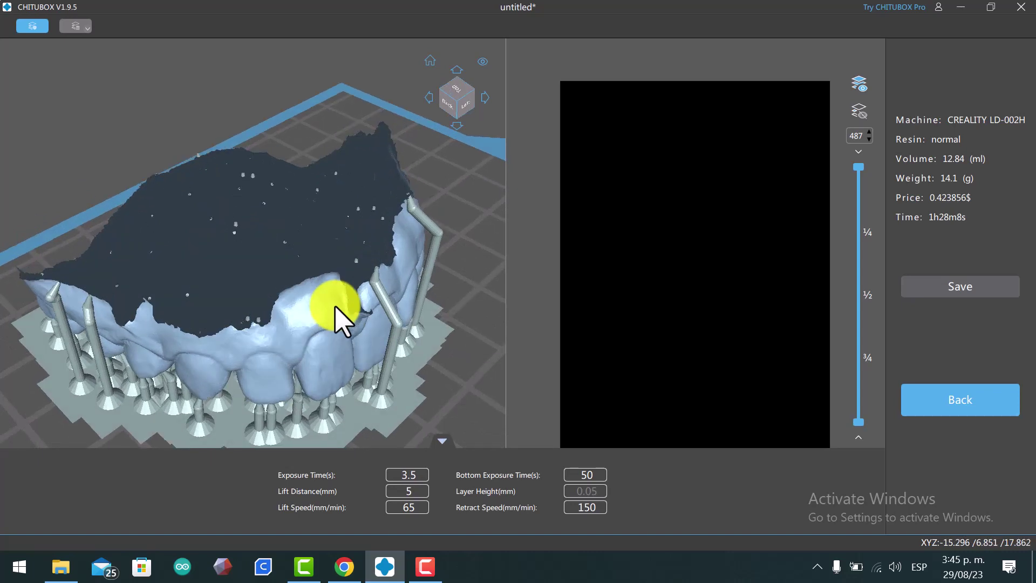
drag(335, 305, 334, 314)
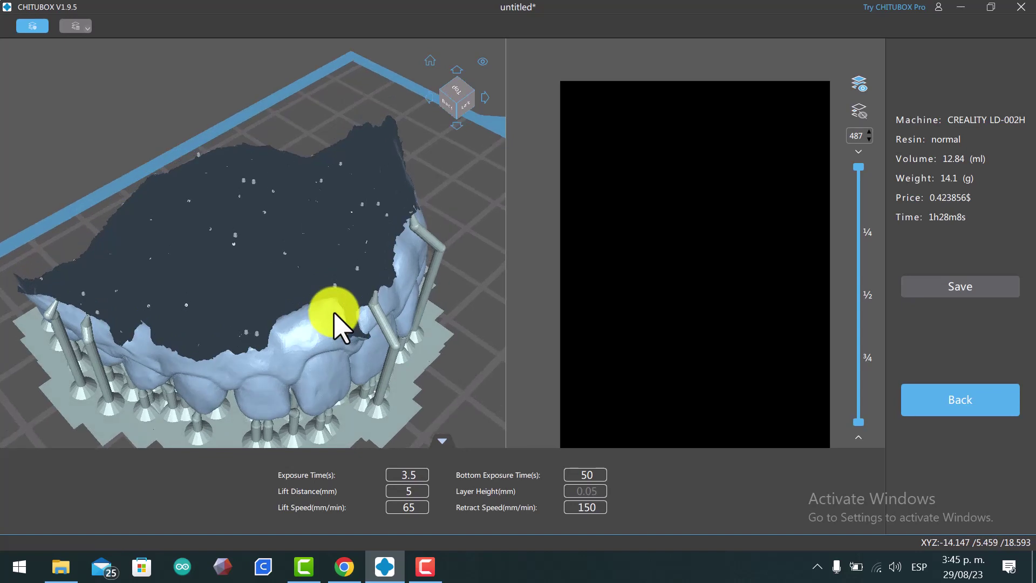
mouse_move(334, 315)
mouse_down()
mouse_move(335, 296)
mouse_move(300, 277)
mouse_move(231, 296)
mouse_move(224, 275)
mouse_move(330, 263)
mouse_move(403, 299)
mouse_move(370, 307)
mouse_move(351, 300)
mouse_move(351, 237)
mouse_move(421, 234)
mouse_move(484, 262)
mouse_move(486, 282)
mouse_move(458, 296)
mouse_move(386, 292)
mouse_move(362, 264)
mouse_move(456, 261)
mouse_move(458, 252)
mouse_move(372, 331)
mouse_move(317, 331)
mouse_move(265, 268)
mouse_move(143, 275)
mouse_move(142, 294)
mouse_move(180, 327)
mouse_move(226, 328)
mouse_move(270, 281)
mouse_move(269, 247)
mouse_move(297, 248)
mouse_move(335, 277)
mouse_move(332, 267)
mouse_up()
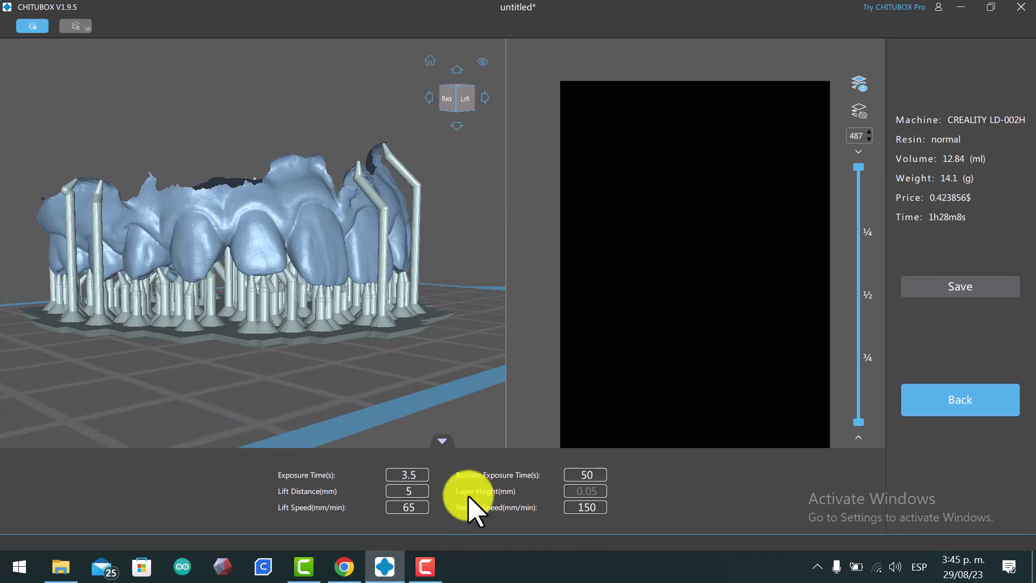
Step the layer preview down to layer 396 at 19.791 mm to view its cross-section.
mouse_move(363, 266)
mouse_down()
mouse_move(364, 296)
mouse_move(342, 300)
mouse_up()
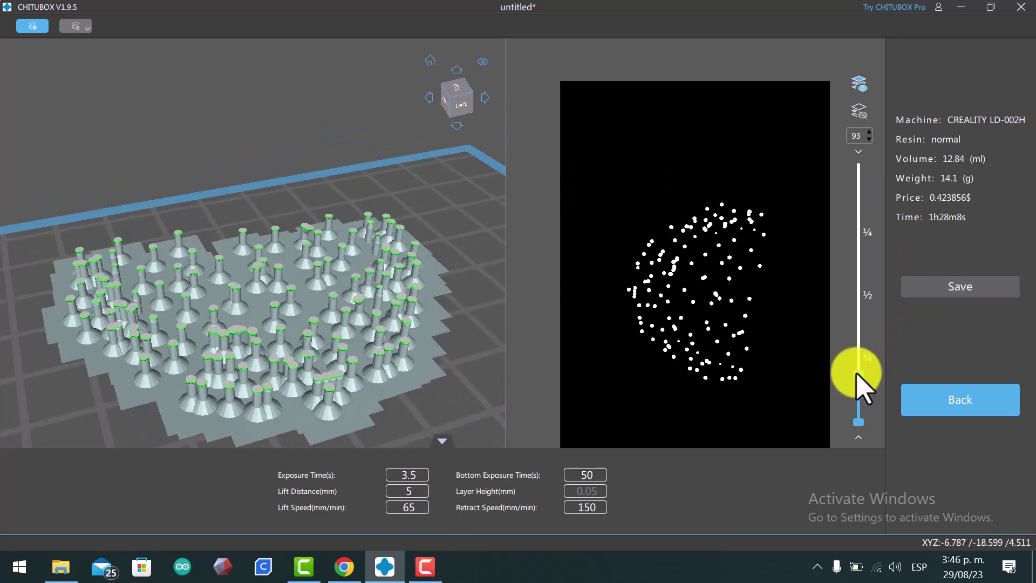
mouse_move(859, 382)
mouse_down()
mouse_move(868, 419)
mouse_move(868, 211)
mouse_move(870, 247)
mouse_up()
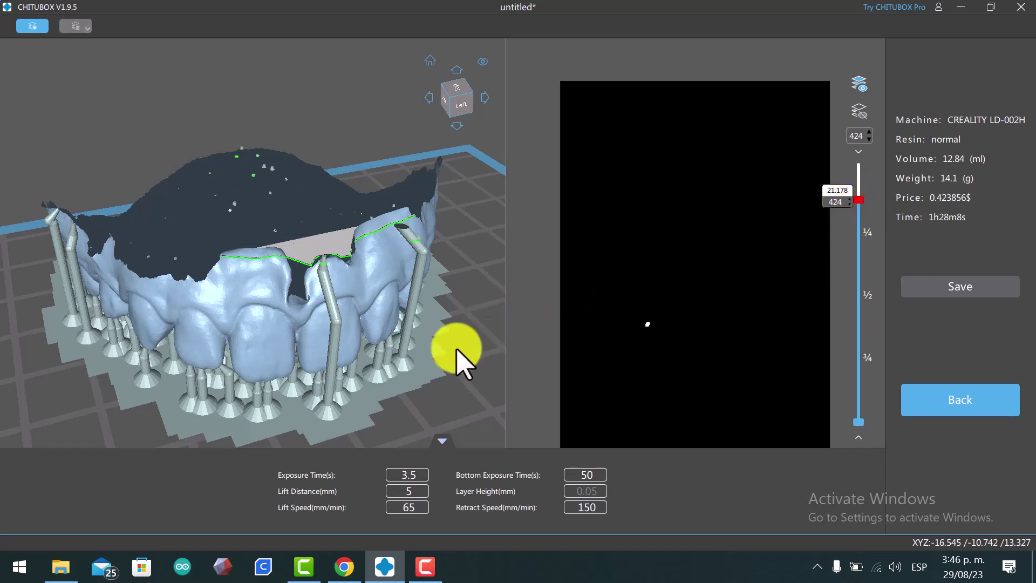
key(Down)
key(Down)
key(Down)
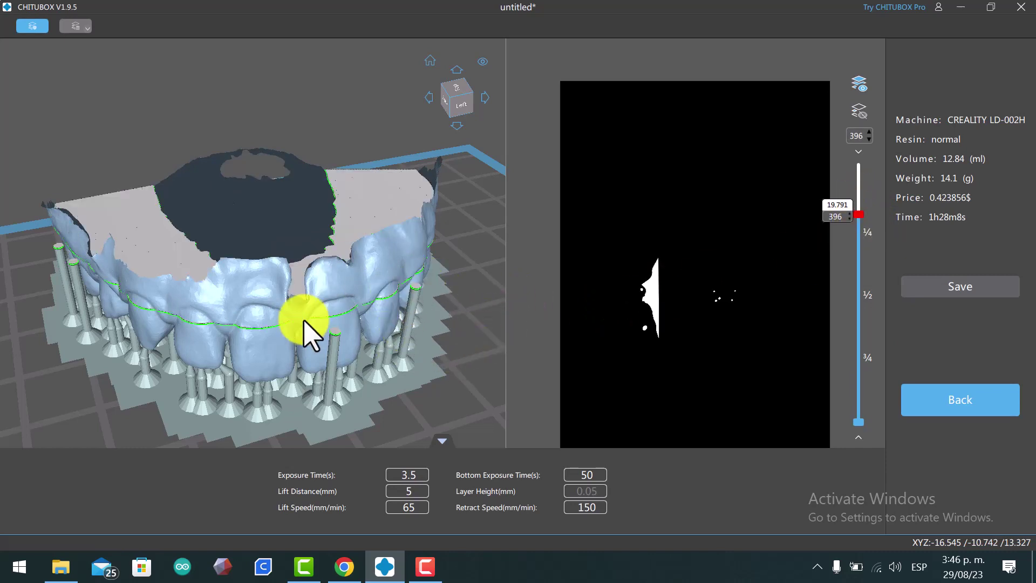